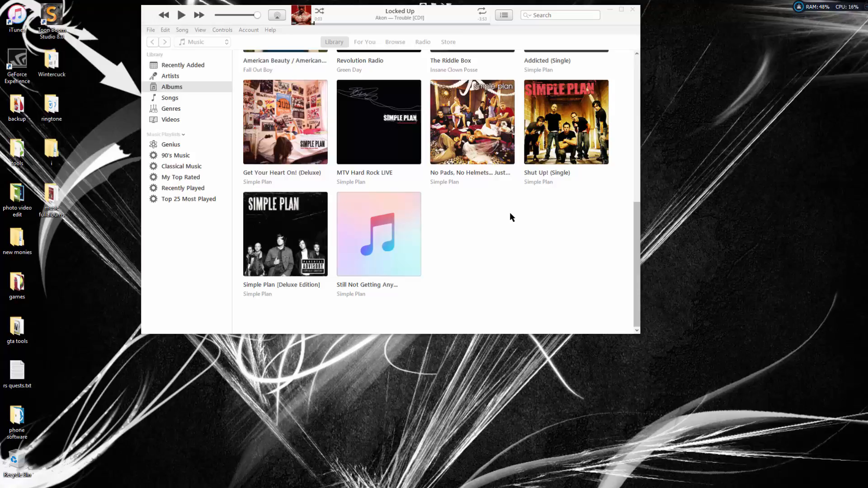
pyautogui.scroll(8, 468, 220)
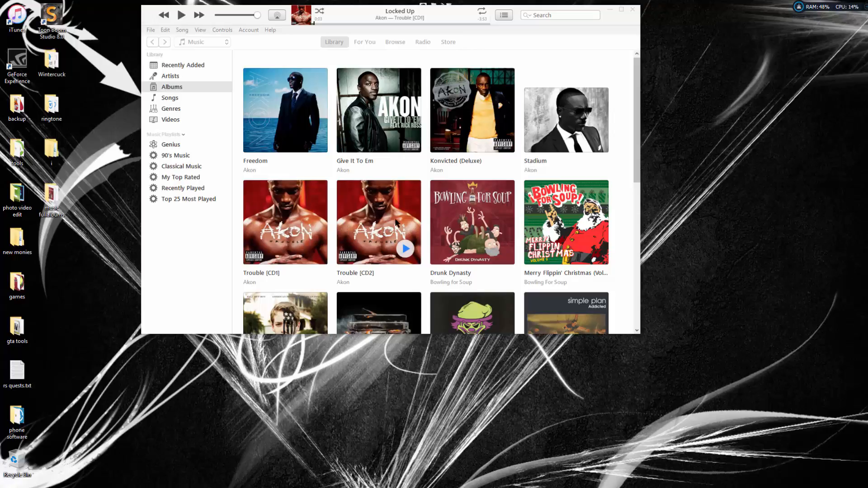
pyautogui.scroll(-7, 389, 235)
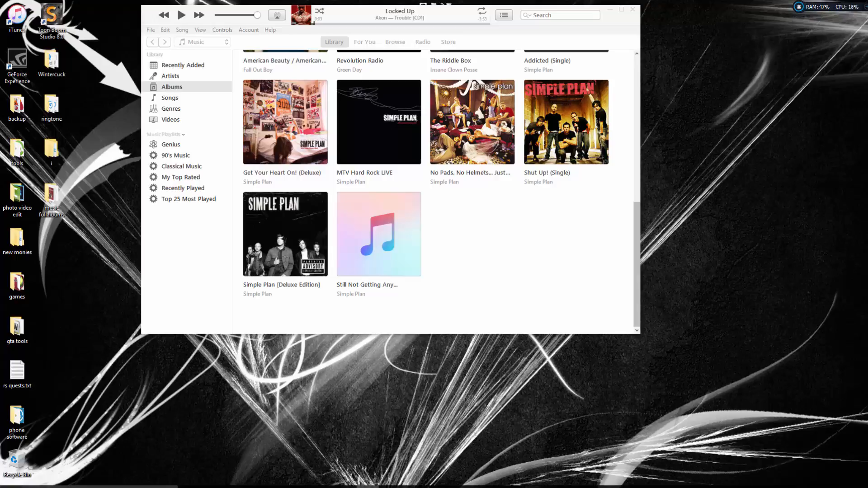
# Switch to File Explorer, move its window beside iTunes and go up to the Mixtapes folder
pyautogui.moveTo(278, 481)
pyautogui.click(278, 436)
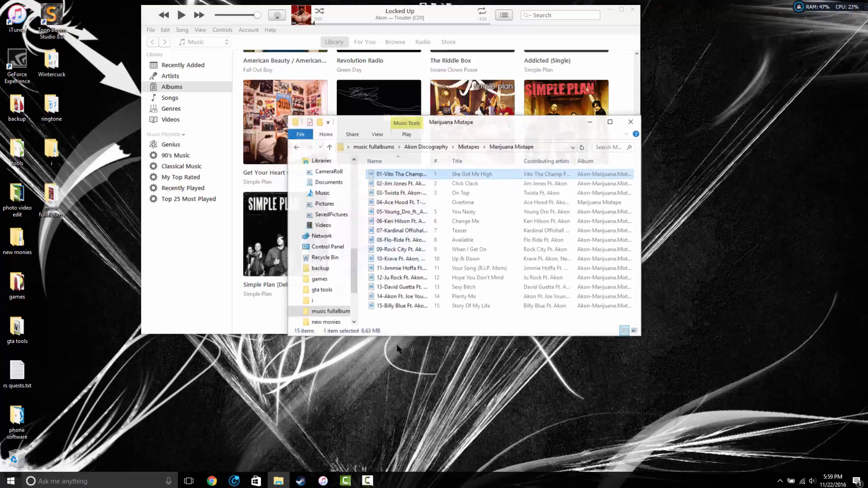
pyautogui.moveTo(489, 118); pyautogui.dragTo(745, 171)
pyautogui.click(506, 181)
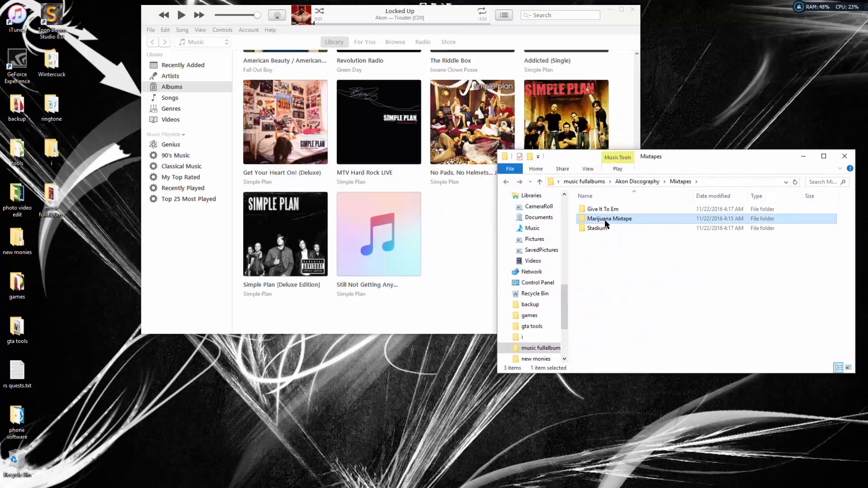
# Add the Marijuana Mixtape folder to the iTunes music library and look over the album entries created for it
pyautogui.moveTo(603, 219); pyautogui.dragTo(462, 233)
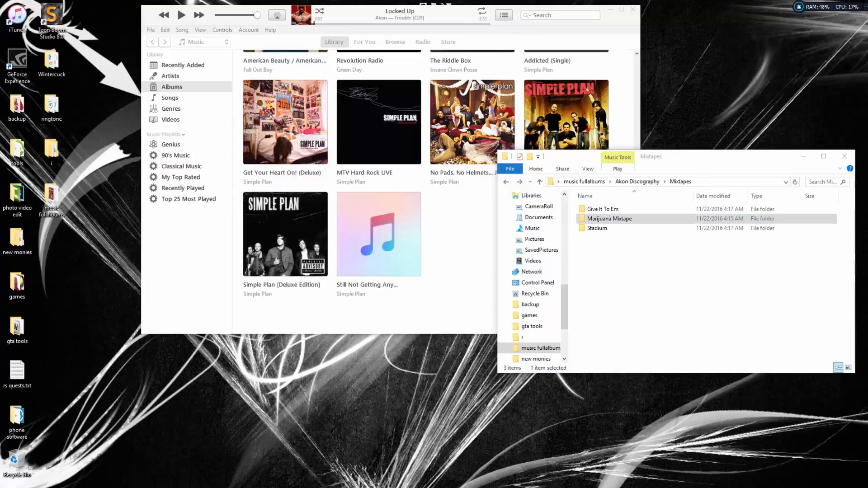
pyautogui.click(630, 42)
pyautogui.scroll(12, 466, 267)
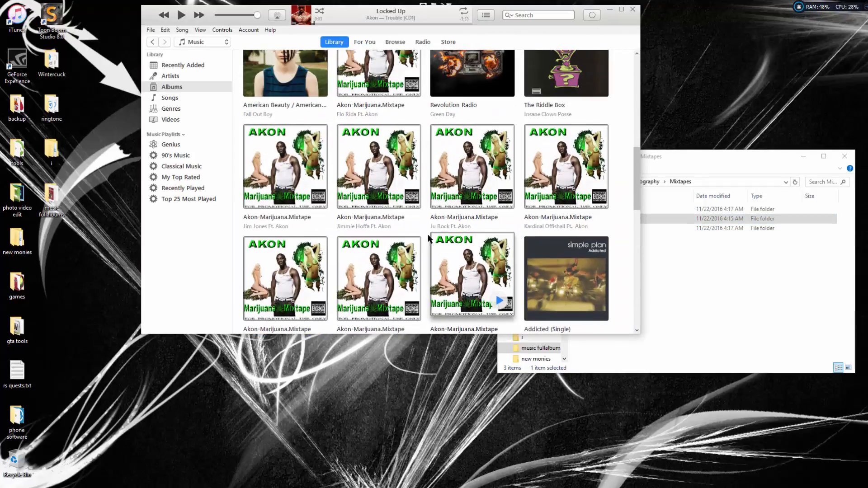
pyautogui.scroll(-14, 415, 192)
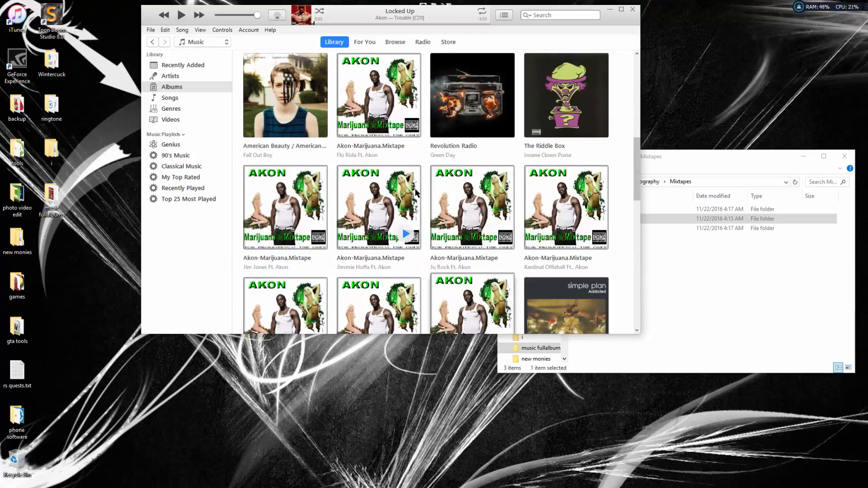
pyautogui.scroll(4, 383, 221)
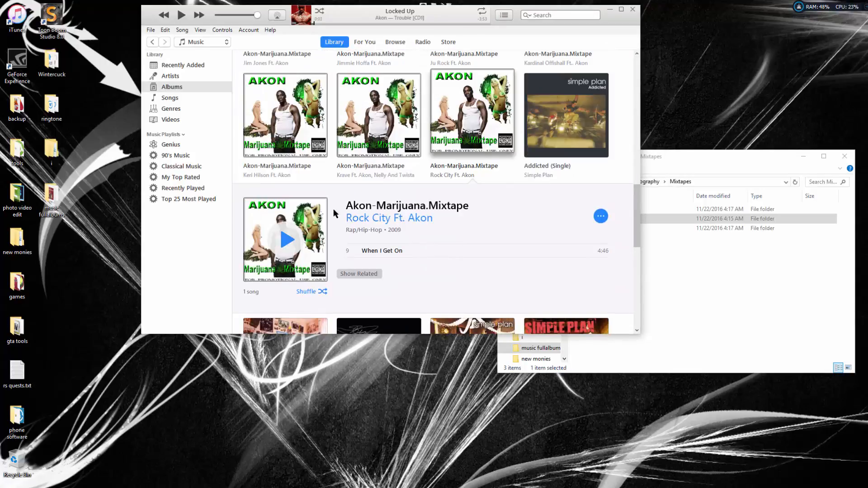
pyautogui.scroll(2, 508, 183)
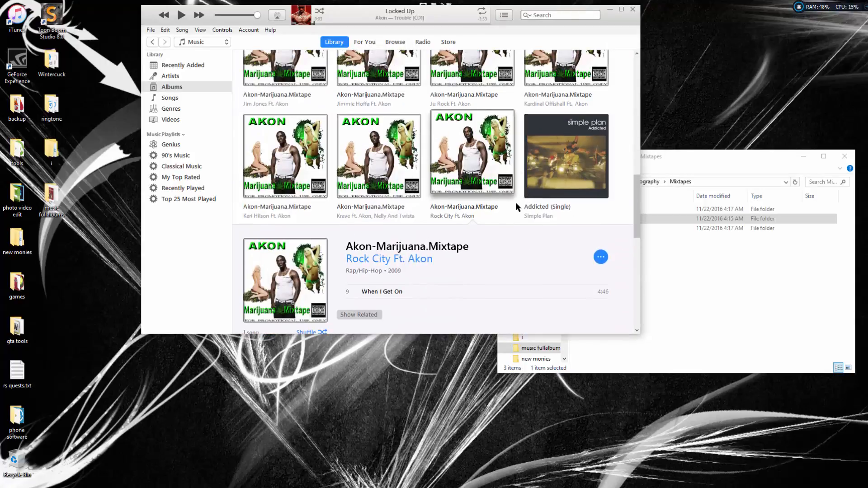
# Delete the Akon-Marijuana.Mixtape entries by Jim Jones, Jimmie Hoffa, Ju Rock, Keri Hilson, Krave and Rock City from the library
pyautogui.moveTo(513, 204); pyautogui.dragTo(284, 72)
pyautogui.rightClick(284, 72)
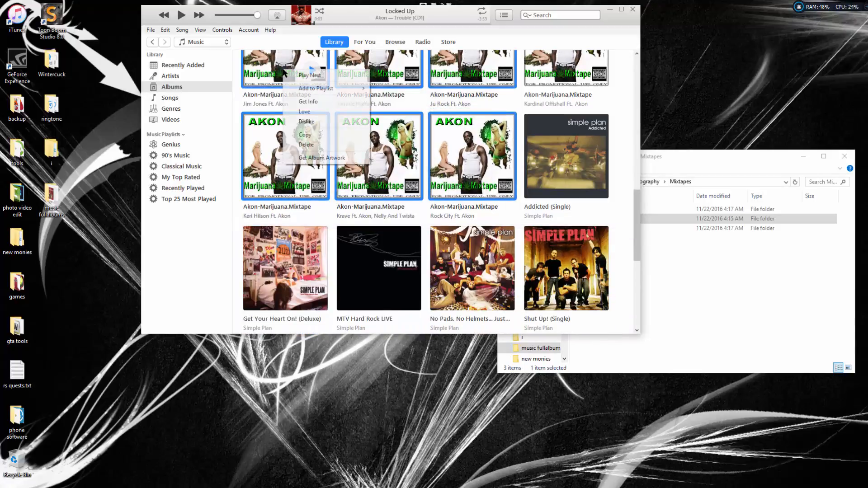
pyautogui.click(322, 145)
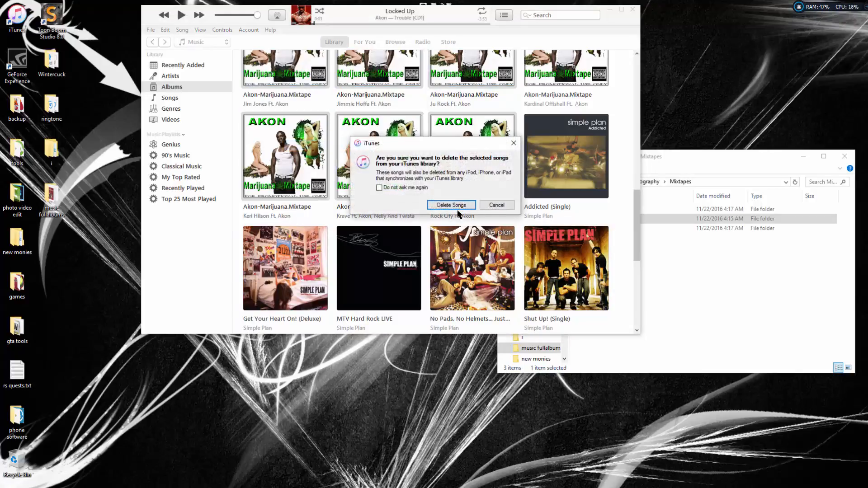
pyautogui.click(455, 206)
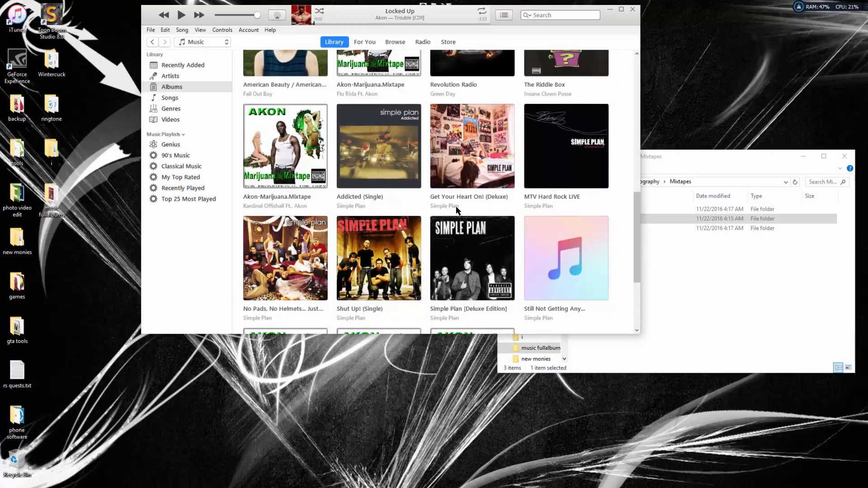
# Delete the Akon-Marijuana.Mixtape entries by Twista, Vito Tha Champ and Young Dro from the end of the album list
pyautogui.scroll(-3, 457, 209)
pyautogui.keyDown('shift'); pyautogui.click(290, 235); pyautogui.keyUp('shift')
pyautogui.rightClick(317, 211)
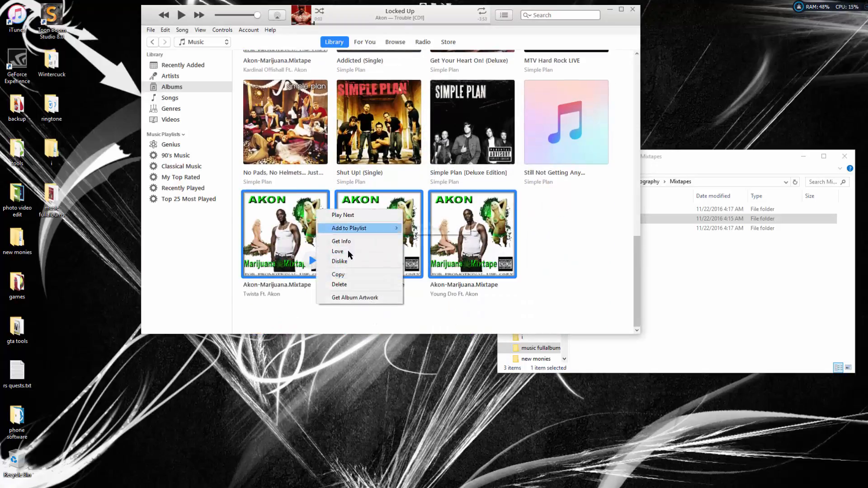
pyautogui.click(344, 283)
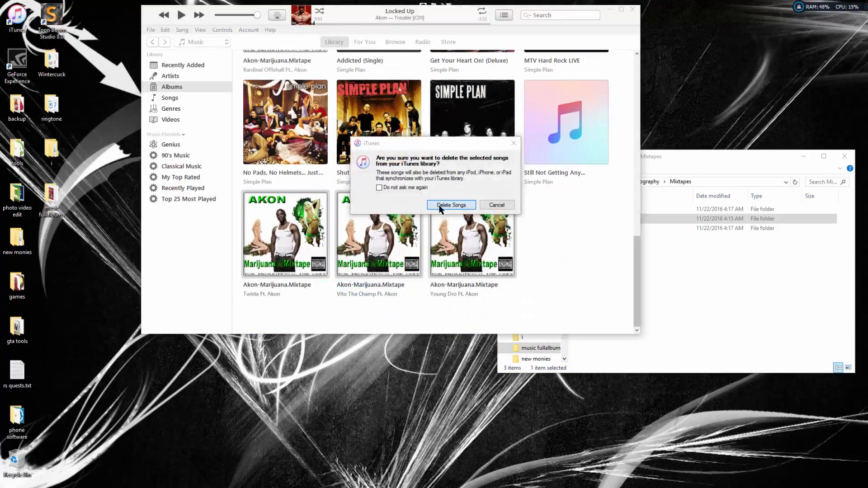
pyautogui.click(445, 205)
# Delete the Akon-Marijuana.Mixtape entries by Kardinal Offishall and Flo Rida from the library
pyautogui.scroll(2, 379, 249)
pyautogui.rightClick(302, 243)
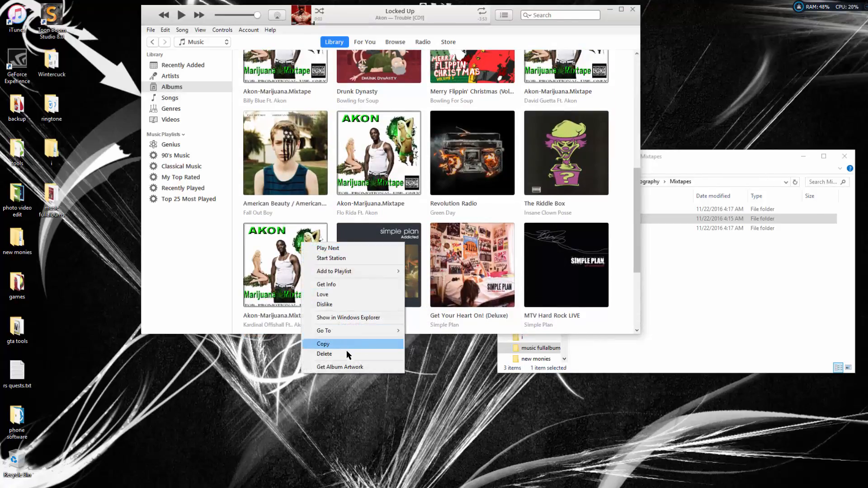
pyautogui.click(324, 354)
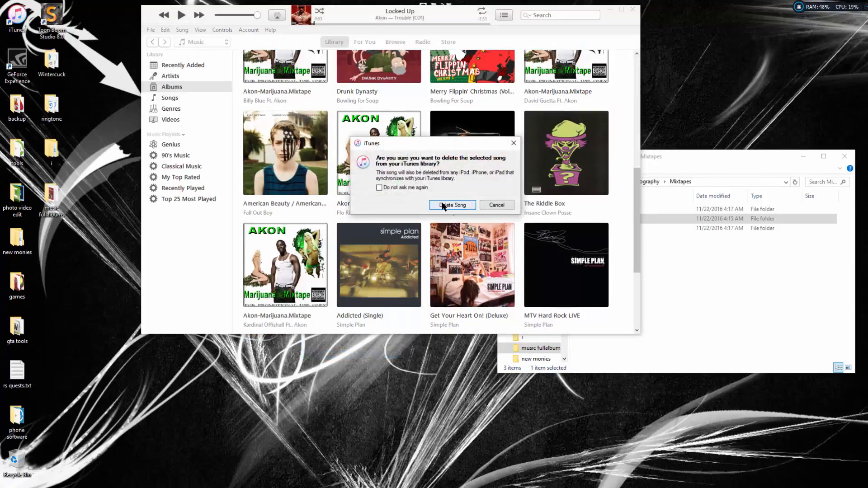
pyautogui.click(443, 205)
pyautogui.rightClick(375, 170)
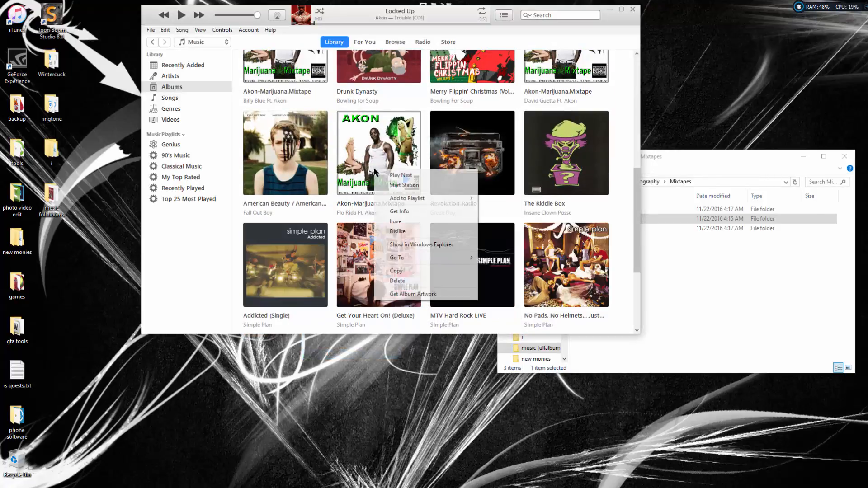
pyautogui.click(412, 280)
pyautogui.click(443, 206)
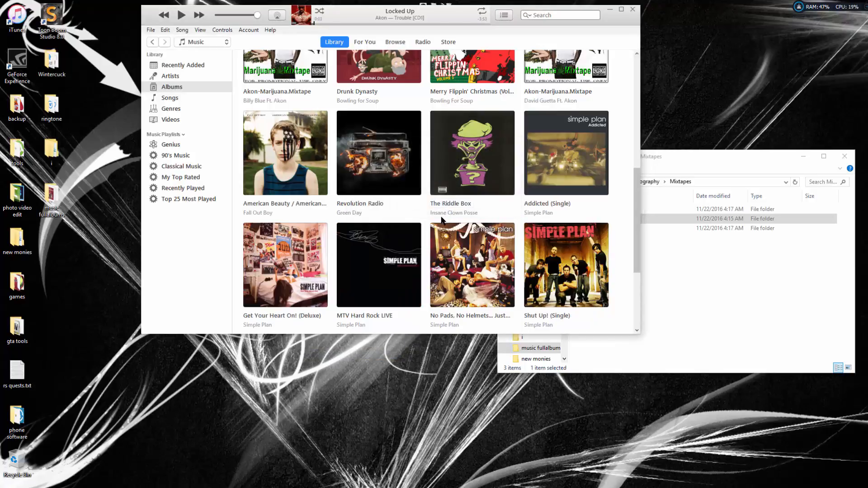
# Delete the Akon-Marijuana.Mixtape entries by David Guetta and by Akon Ft. Joe Young together
pyautogui.scroll(3, 441, 220)
pyautogui.click(567, 182)
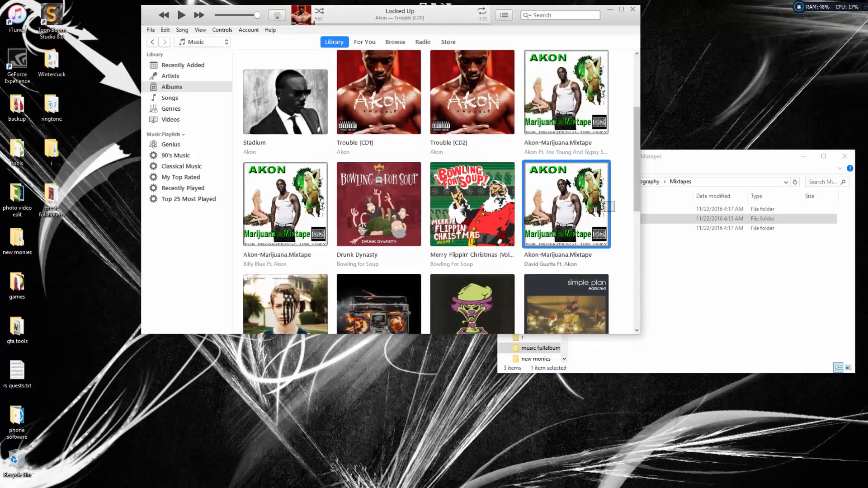
pyautogui.rightClick(559, 92)
pyautogui.click(594, 168)
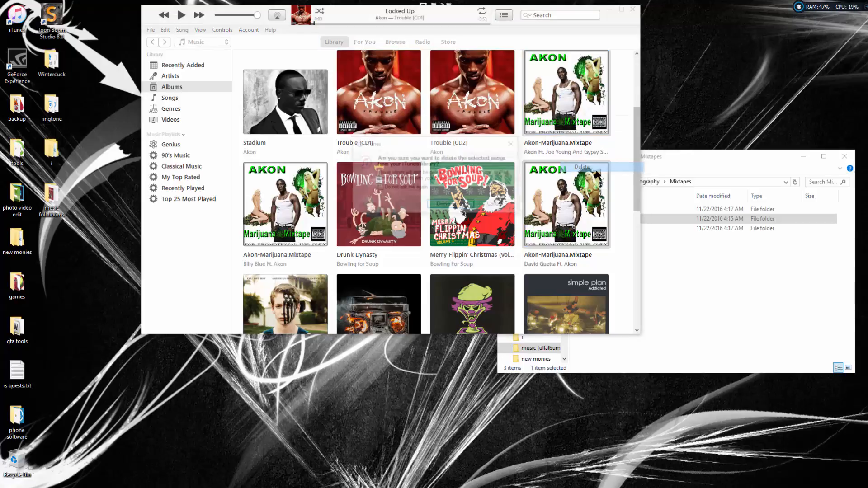
pyautogui.click(456, 202)
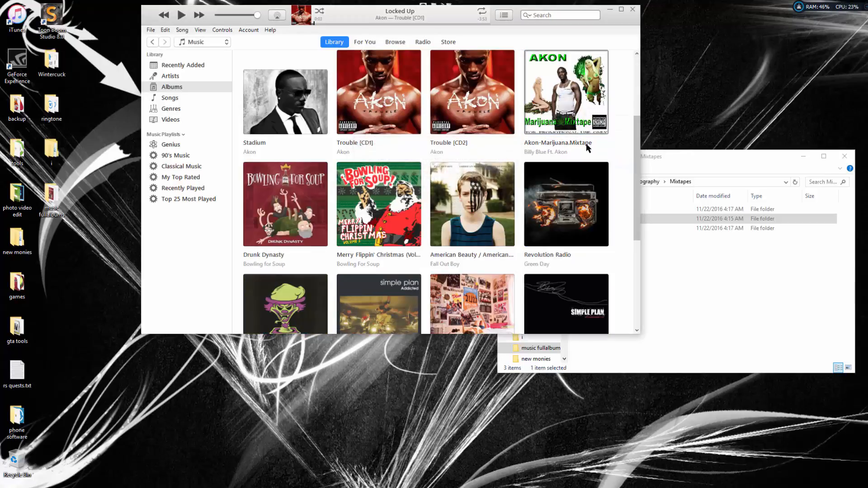
# Delete the Akon-Marijuana.Mixtape entry by Billy Blue Ft. Akon from the library
pyautogui.scroll(1, 588, 147)
pyautogui.rightClick(561, 141)
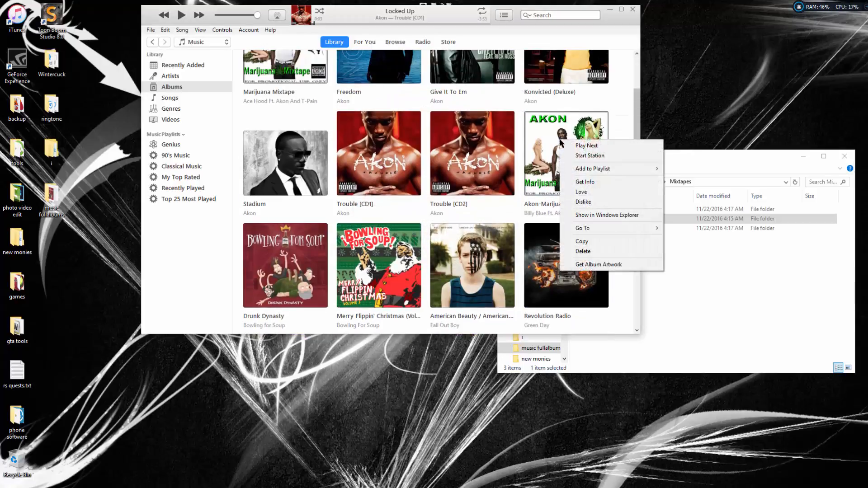
pyautogui.click(590, 253)
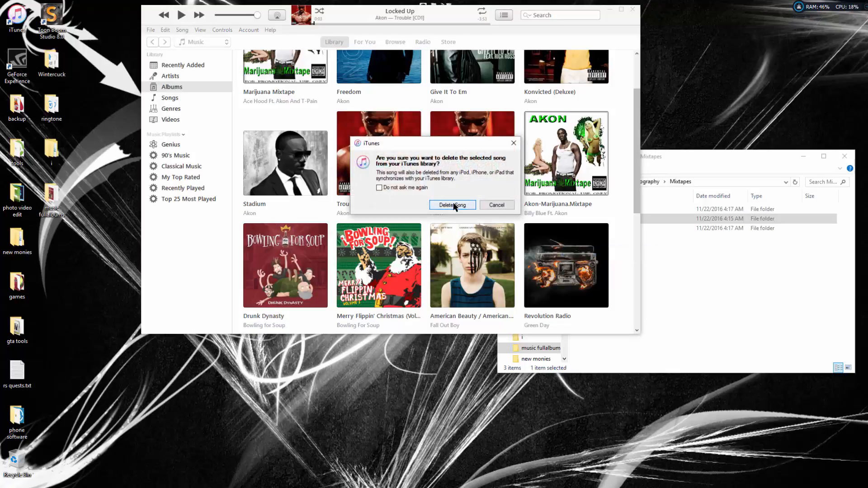
pyautogui.click(453, 205)
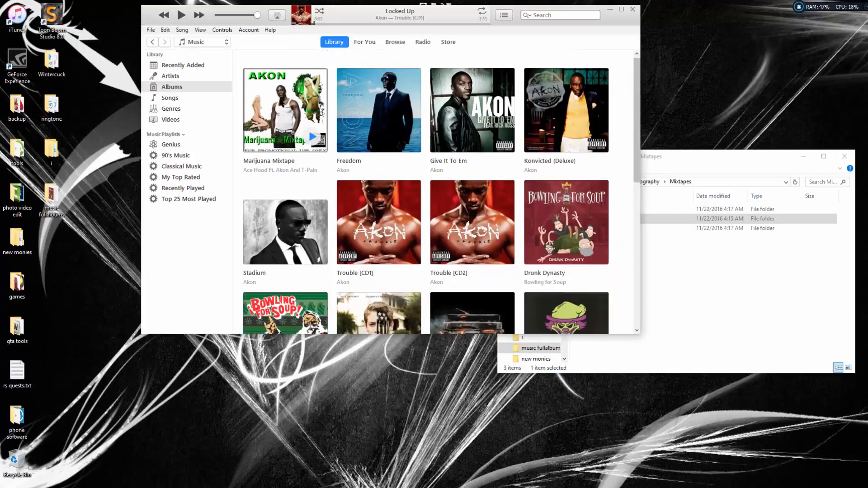
# Examine the artist and album details in the song info of the Marijuana Mixtape album by Ace Hood
pyautogui.rightClick(279, 103)
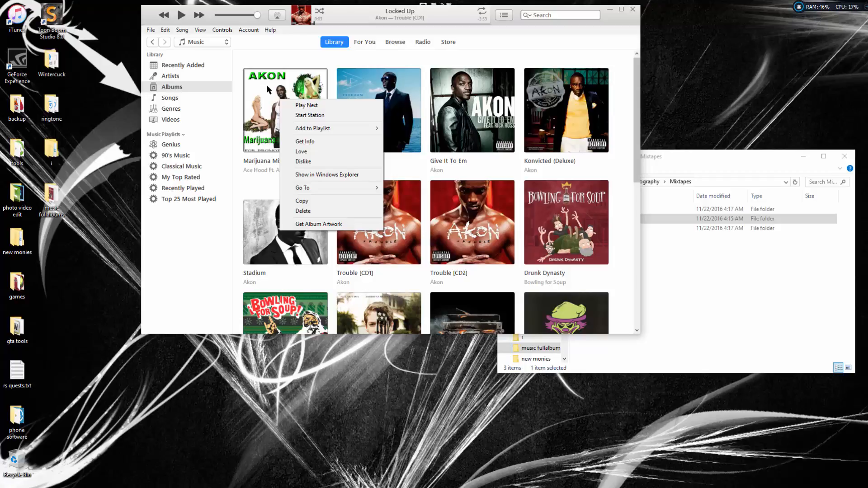
pyautogui.click(304, 142)
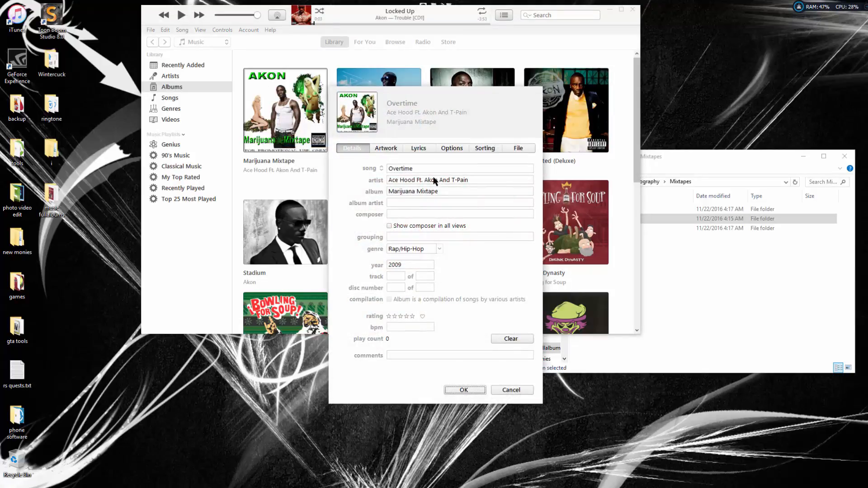
pyautogui.click(483, 180)
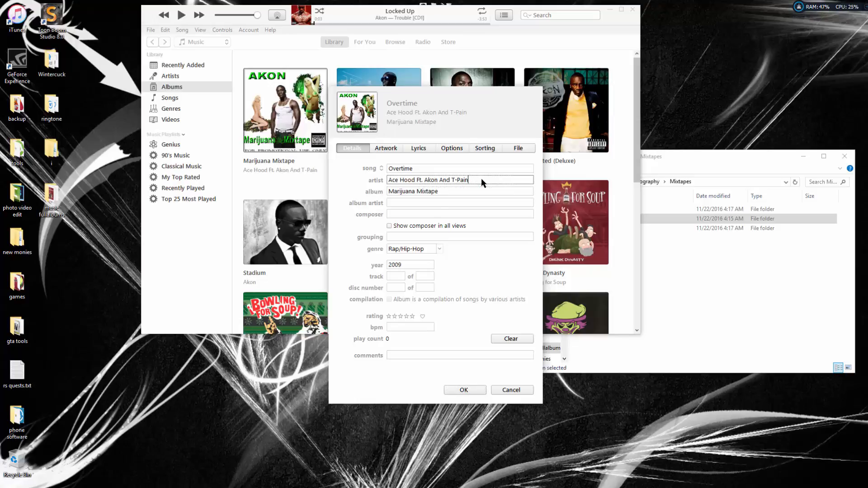
pyautogui.moveTo(482, 180); pyautogui.dragTo(383, 183)
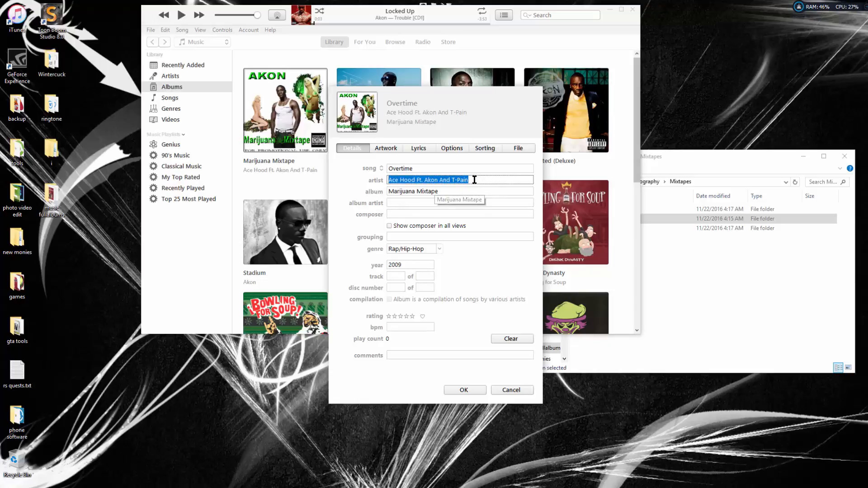
pyautogui.moveTo(475, 180); pyautogui.dragTo(457, 191)
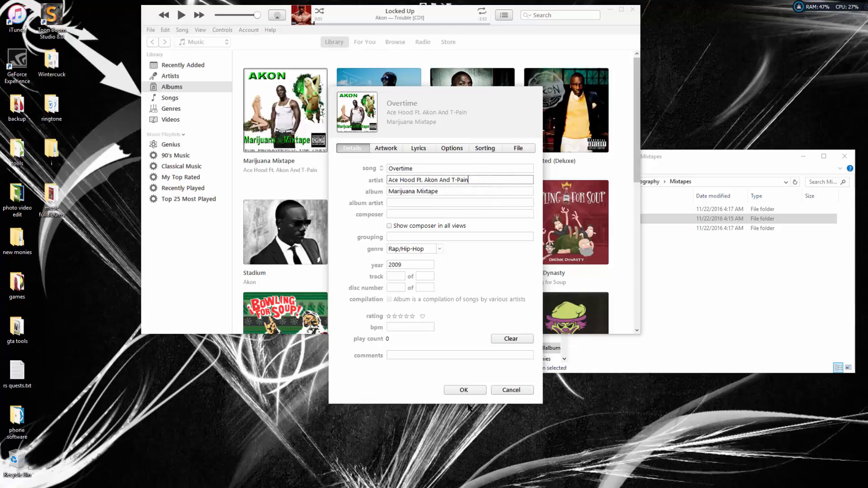
pyautogui.click(476, 390)
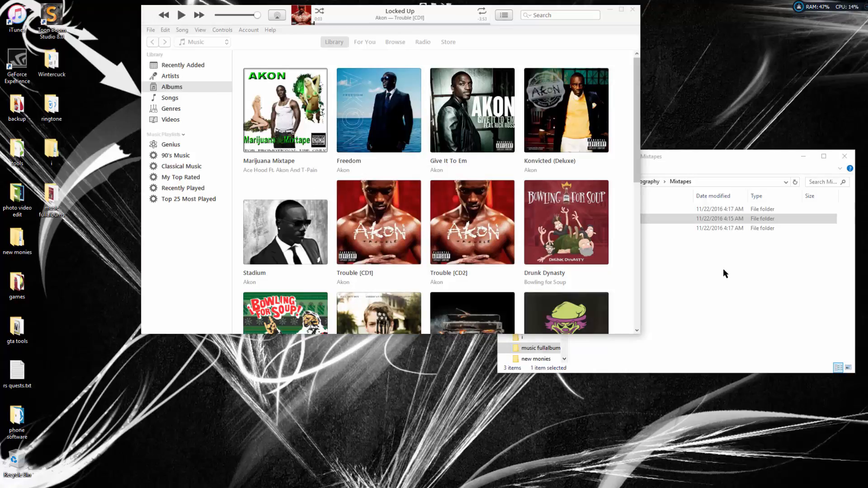
# Delete the Marijuana Mixtape album by Ace Hood Ft. Akon And T-Pain from the library
pyautogui.rightClick(281, 114)
pyautogui.click(314, 227)
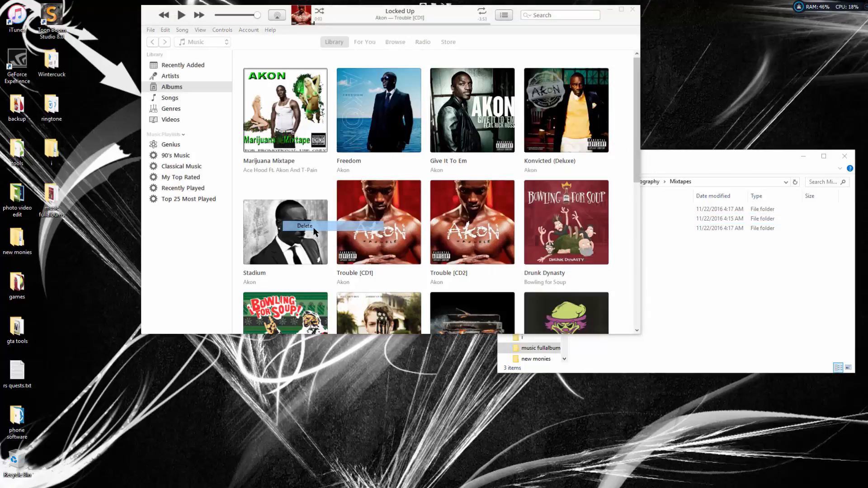
pyautogui.click(447, 205)
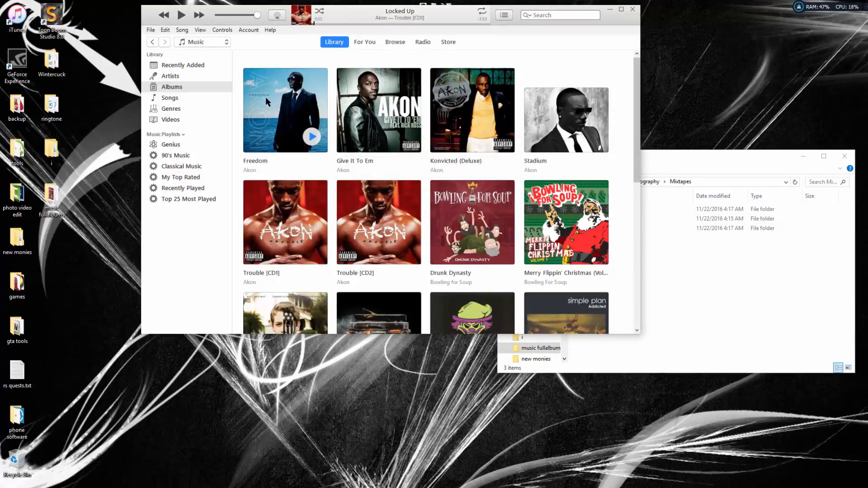
# Switch back to File Explorer and open the Marijuana Mixtape folder to list its tracks
pyautogui.scroll(-6, 266, 98)
pyautogui.scroll(6, 266, 98)
pyautogui.click(751, 299)
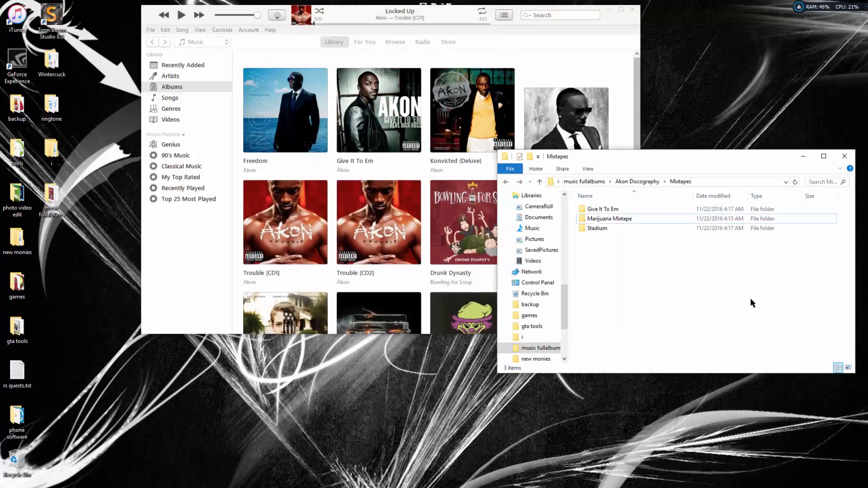
pyautogui.click(607, 221)
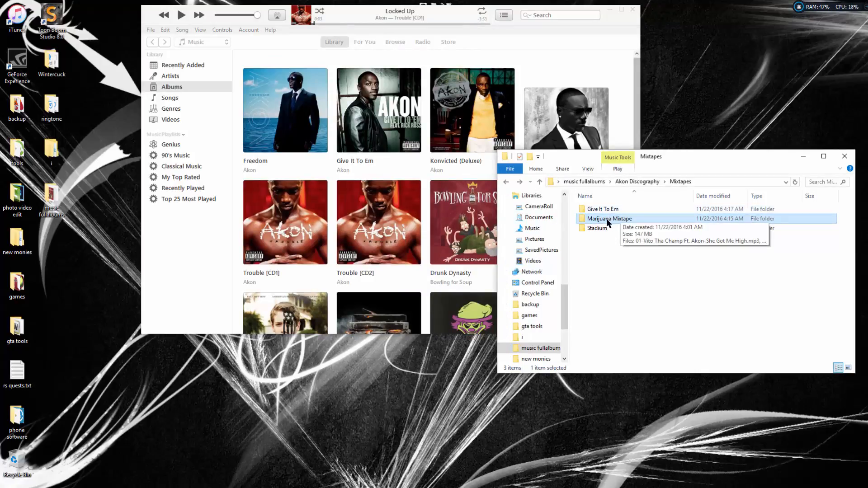
pyautogui.doubleClick(607, 219)
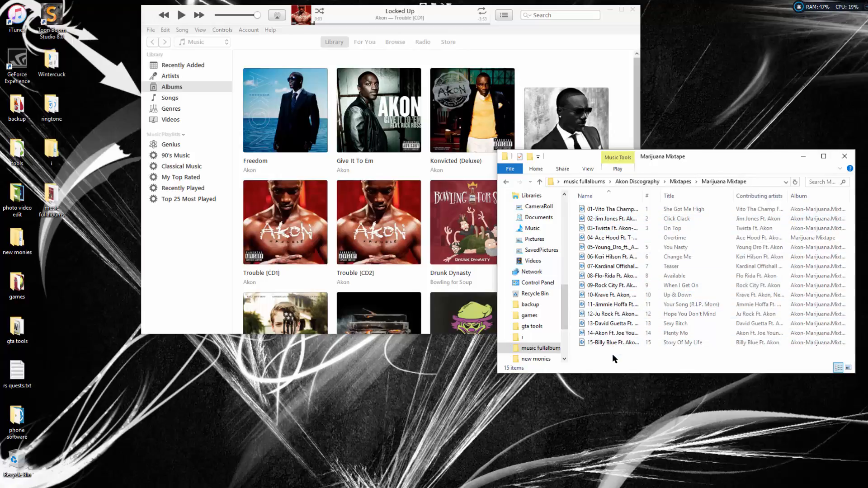
# Clear the Read-only attribute on all 15 tracks in the Marijuana Mixtape folder
pyautogui.moveTo(613, 354); pyautogui.dragTo(603, 210)
pyautogui.rightClick(603, 211)
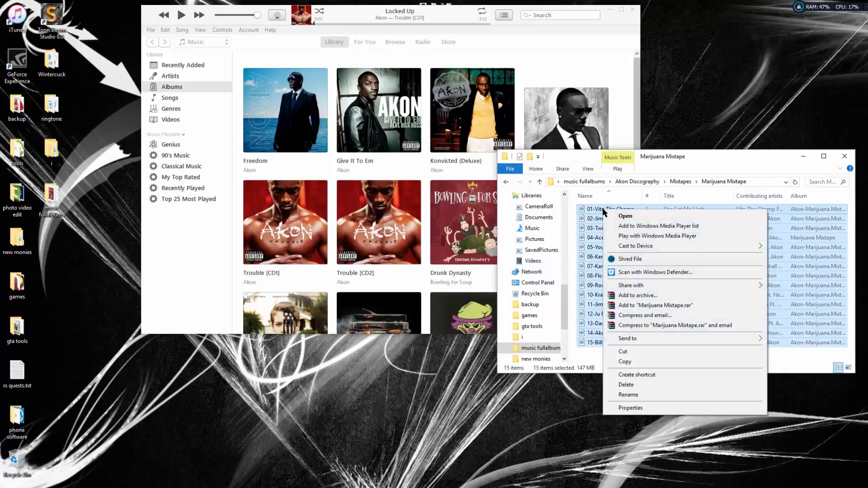
pyautogui.click(631, 408)
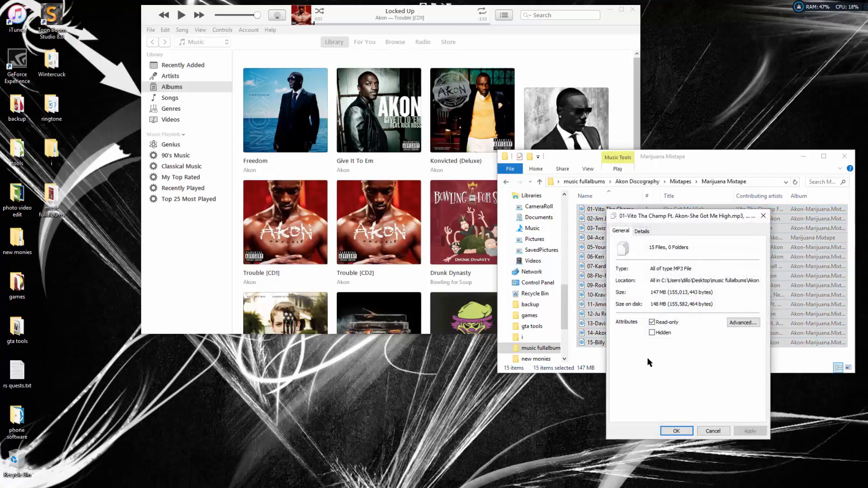
pyautogui.click(651, 322)
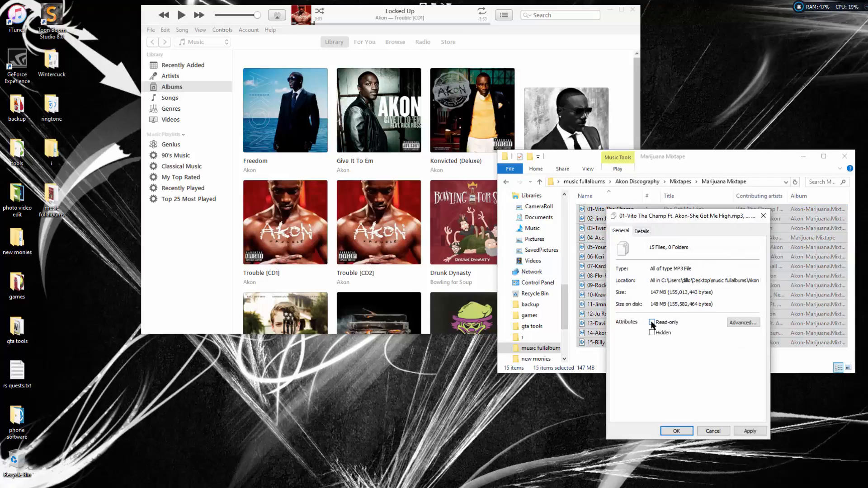
pyautogui.click(676, 430)
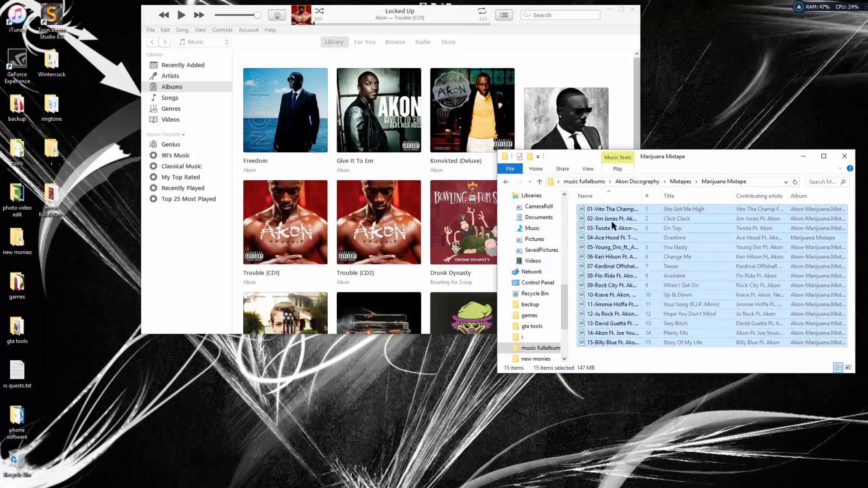
# Remove the Contributing artists property from the first track, She Got Me High, using Remove Properties and Personal Information
pyautogui.click(623, 209)
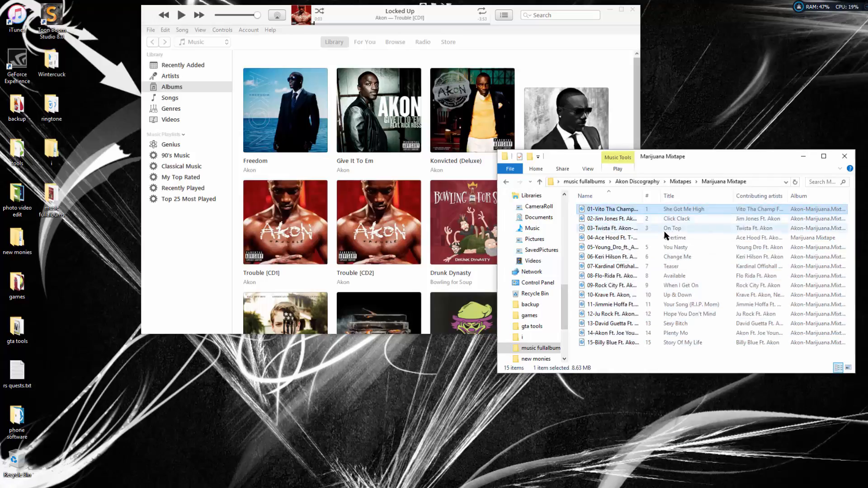
pyautogui.rightClick(633, 208)
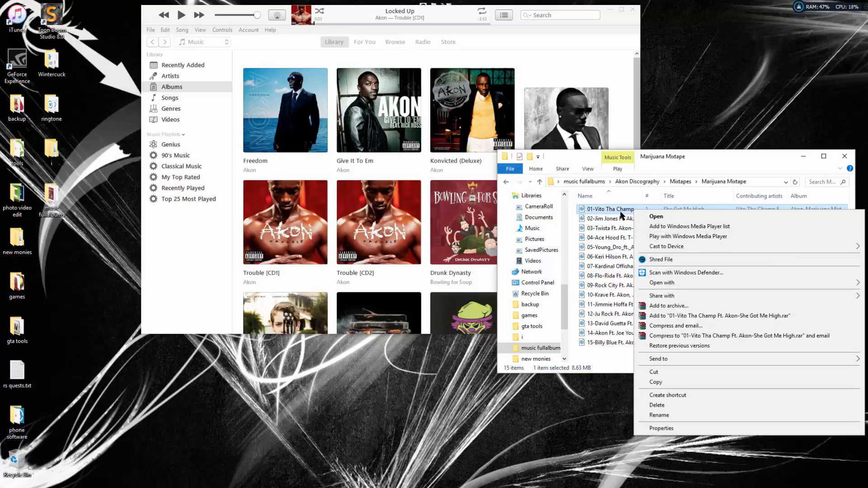
pyautogui.click(671, 429)
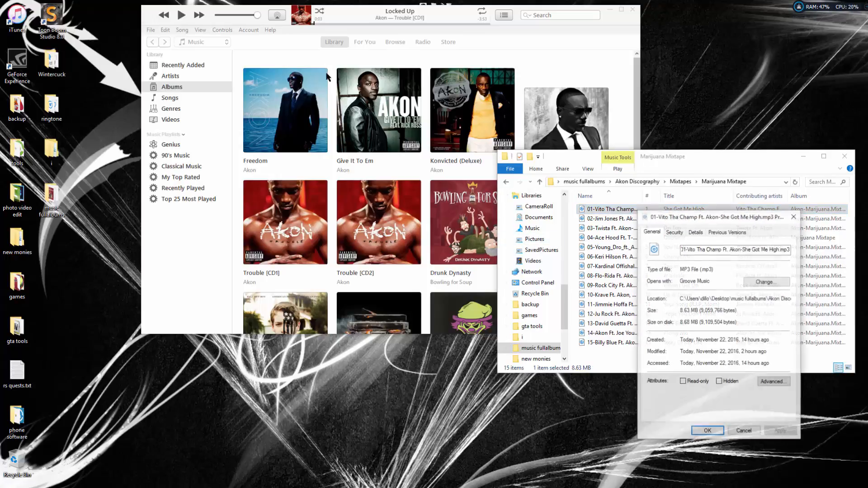
pyautogui.click(694, 232)
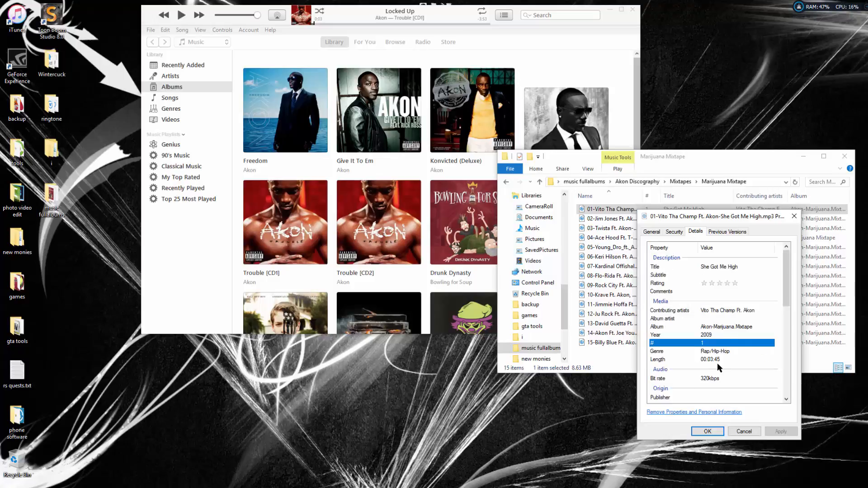
pyautogui.click(673, 417)
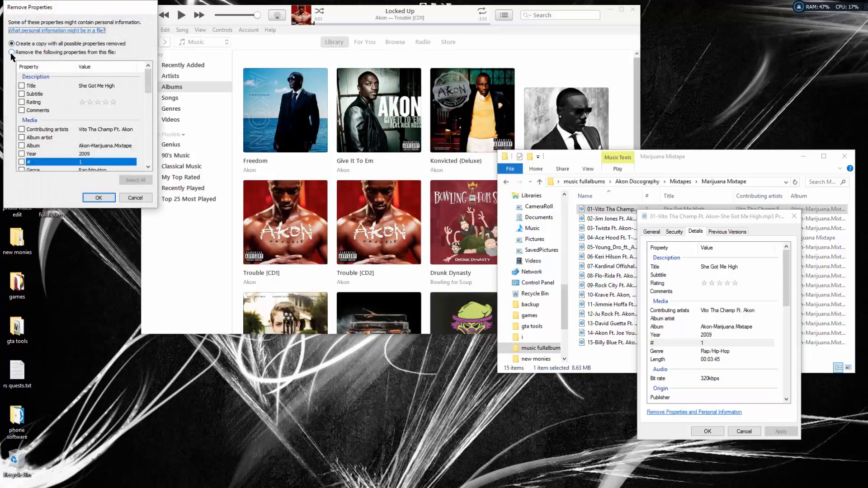
pyautogui.click(11, 53)
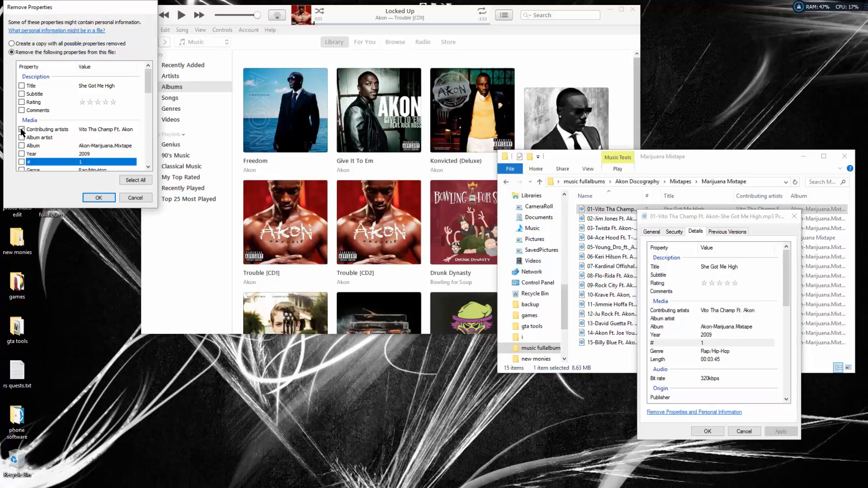
pyautogui.click(99, 198)
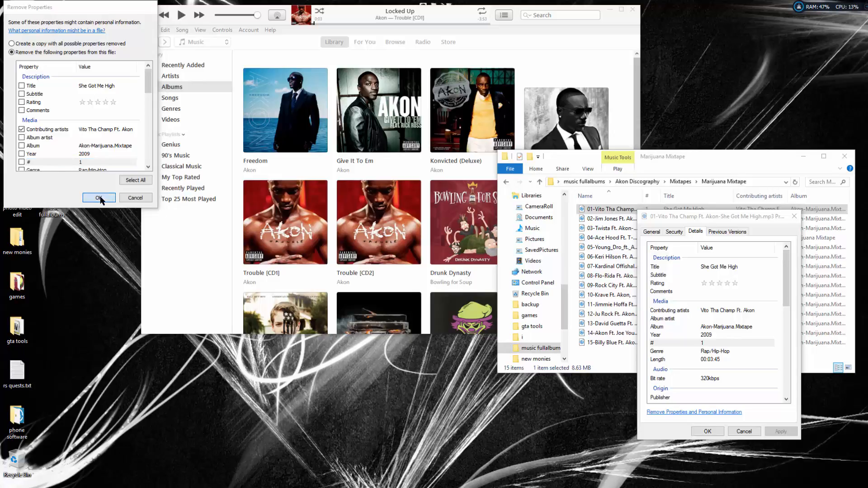
pyautogui.click(708, 431)
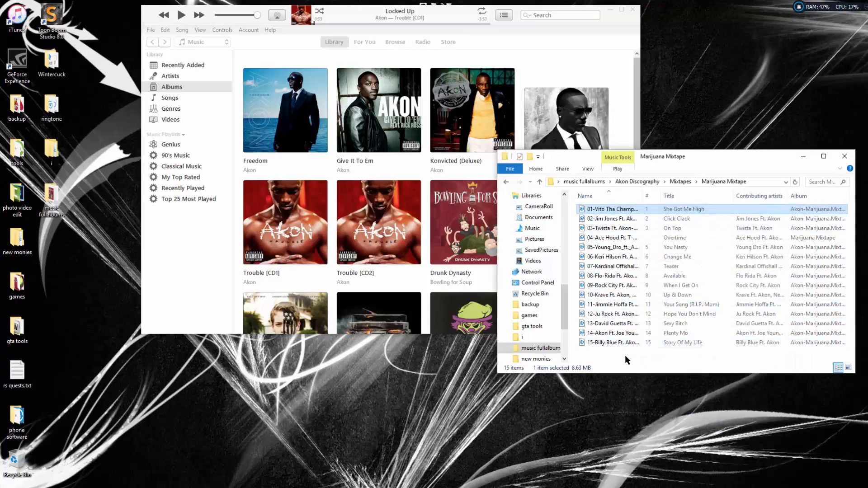
pyautogui.moveTo(625, 355); pyautogui.dragTo(598, 212)
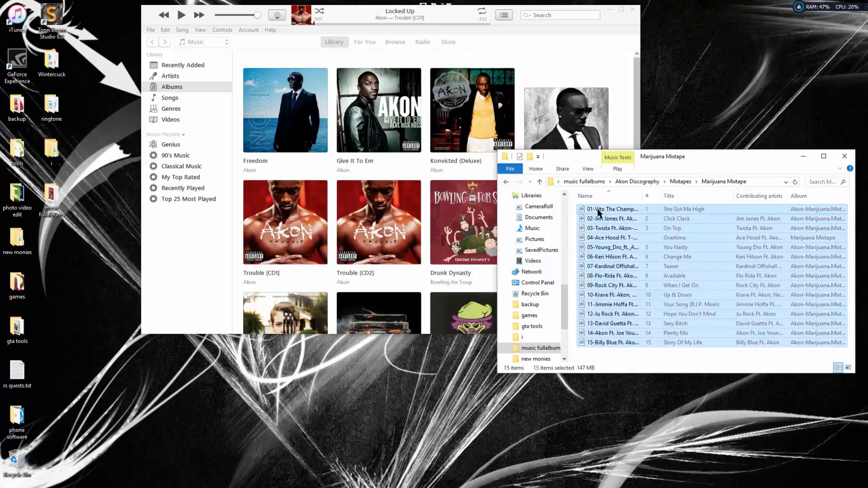
pyautogui.click(619, 350)
pyautogui.click(607, 221)
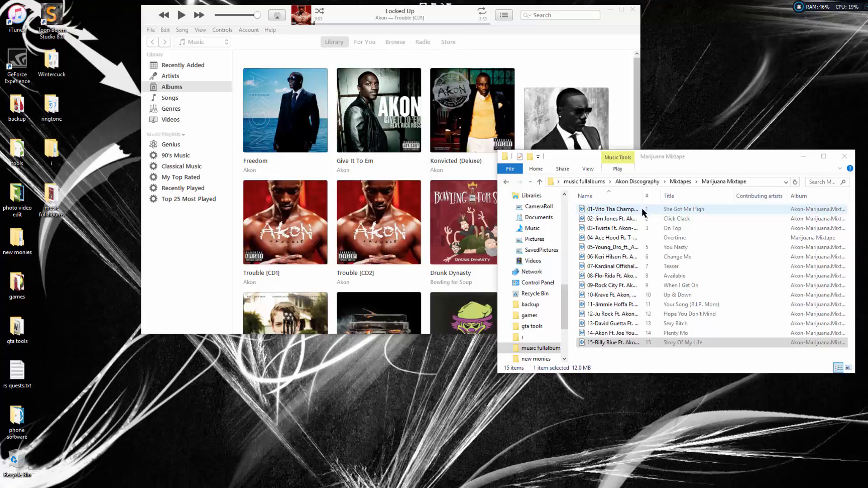
pyautogui.click(633, 358)
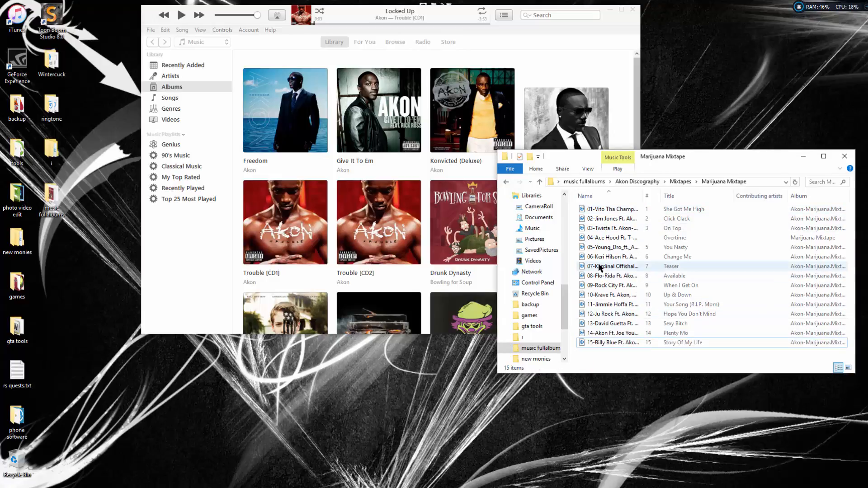
# Add the Marijuana Mixtape folder from the Mixtapes folder to the iTunes library, and close File Explorer
pyautogui.click(540, 181)
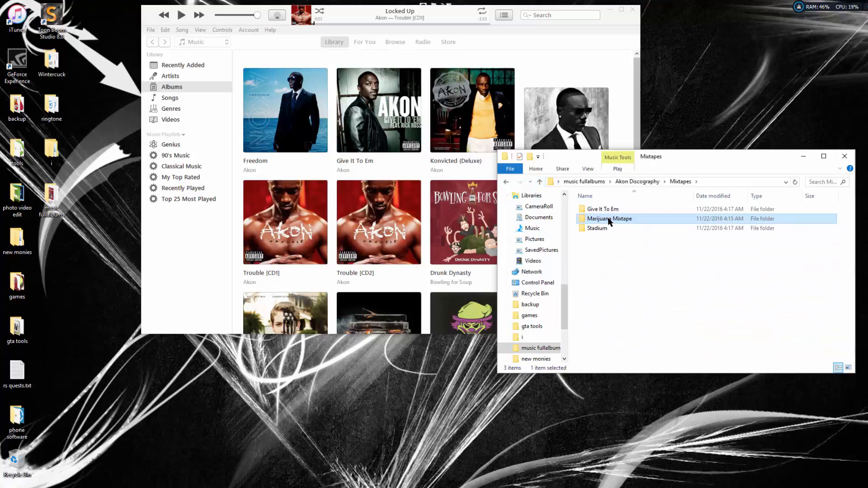
pyautogui.click(611, 252)
pyautogui.click(615, 220)
pyautogui.moveTo(675, 155); pyautogui.dragTo(760, 185)
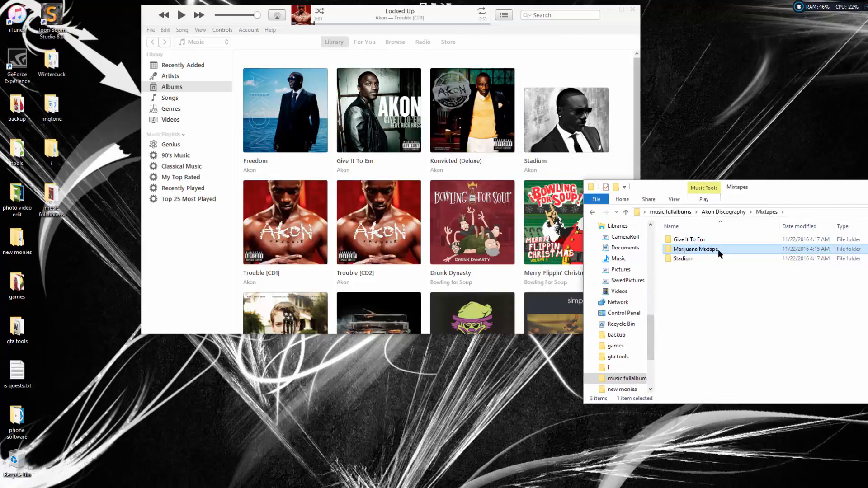
pyautogui.moveTo(718, 250); pyautogui.dragTo(615, 151)
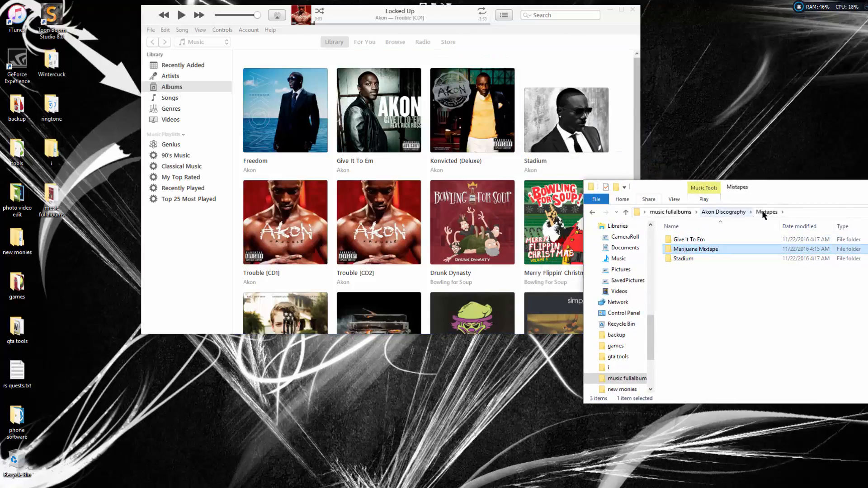
pyautogui.moveTo(842, 184); pyautogui.dragTo(669, 244)
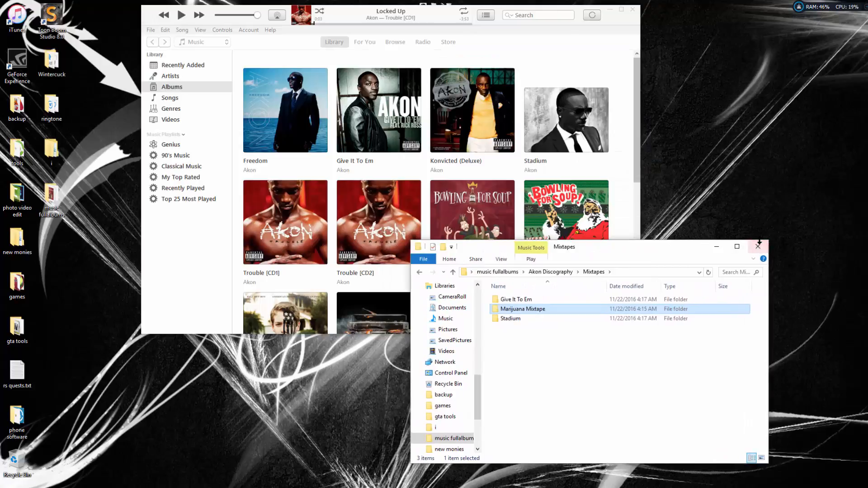
pyautogui.click(759, 246)
# Set the artist of the Akon-Marijuana.Mixtape album by Unknown Artist to Akon in its album info
pyautogui.scroll(-2, 552, 161)
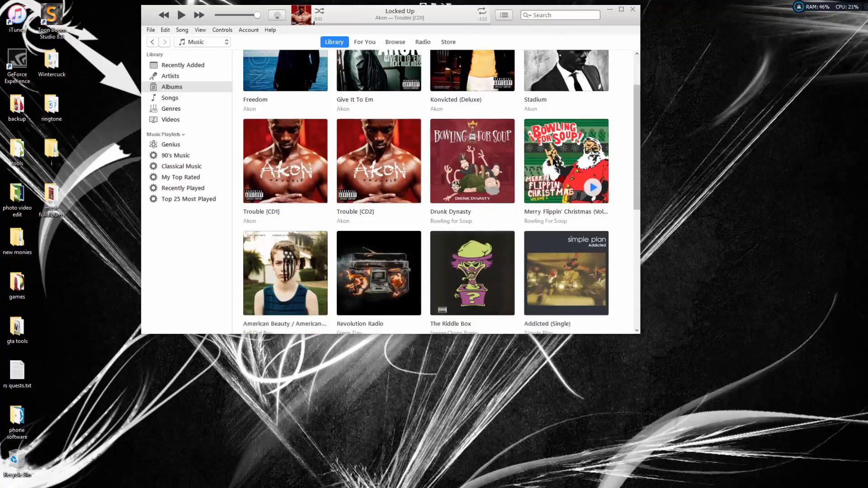
pyautogui.scroll(-4, 553, 162)
pyautogui.scroll(6, 553, 168)
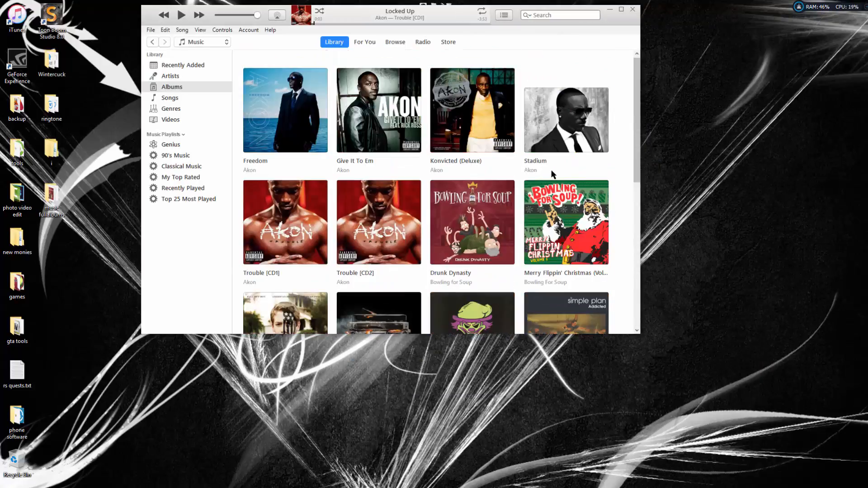
pyautogui.scroll(-6, 552, 172)
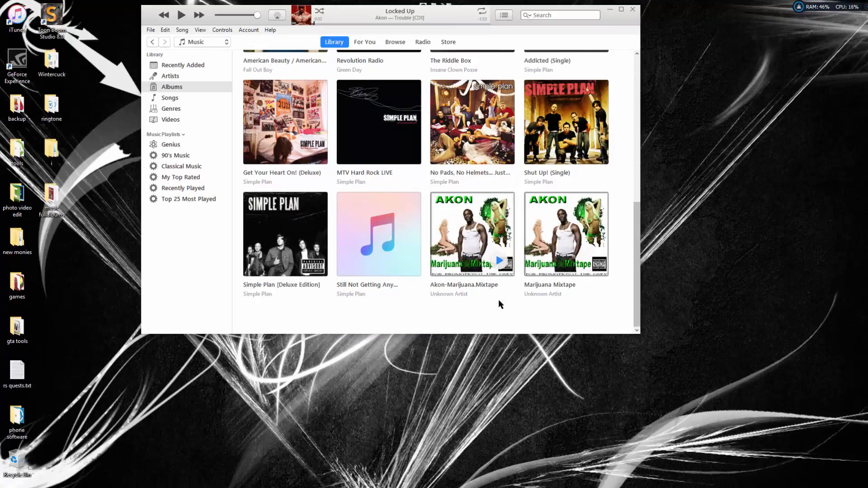
pyautogui.rightClick(482, 235)
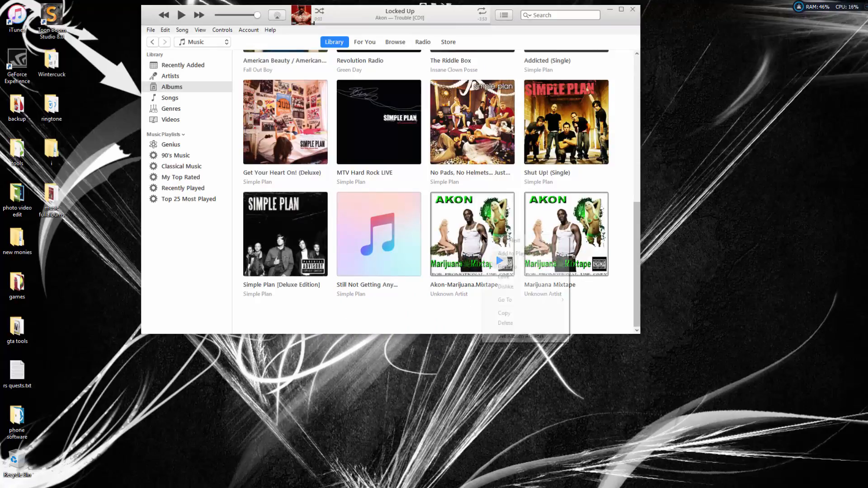
pyautogui.click(506, 267)
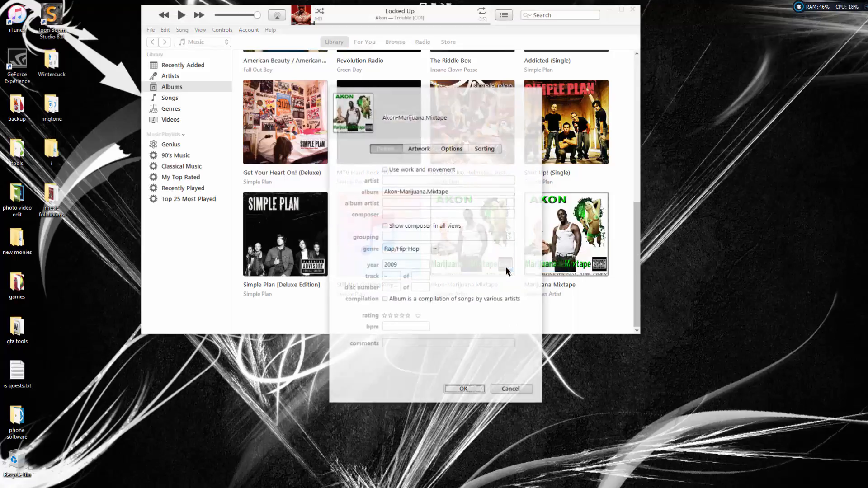
pyautogui.click(400, 180)
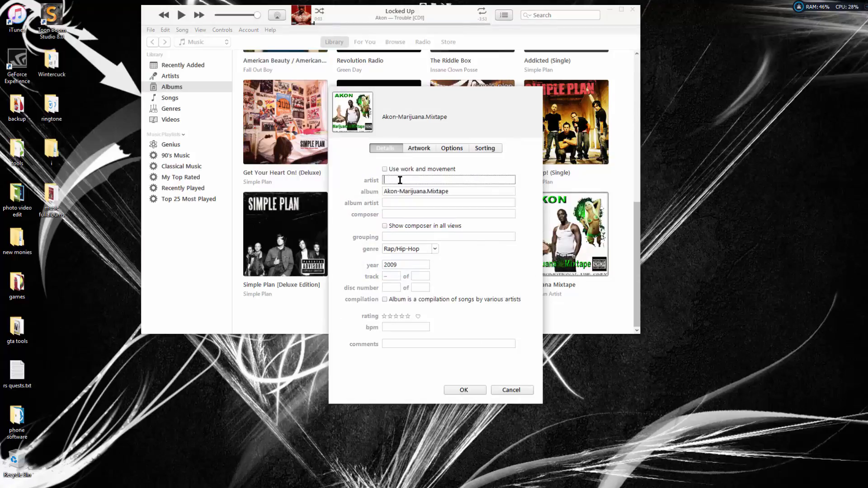
pyautogui.write('Akon')
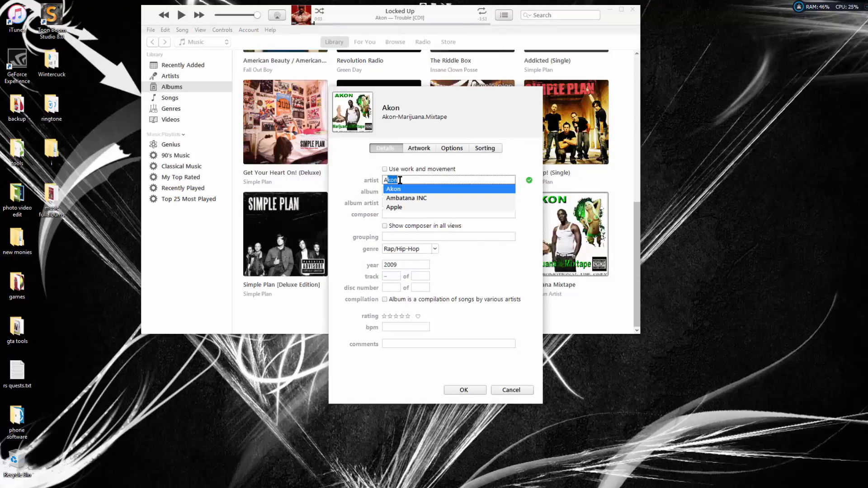
pyautogui.click(403, 189)
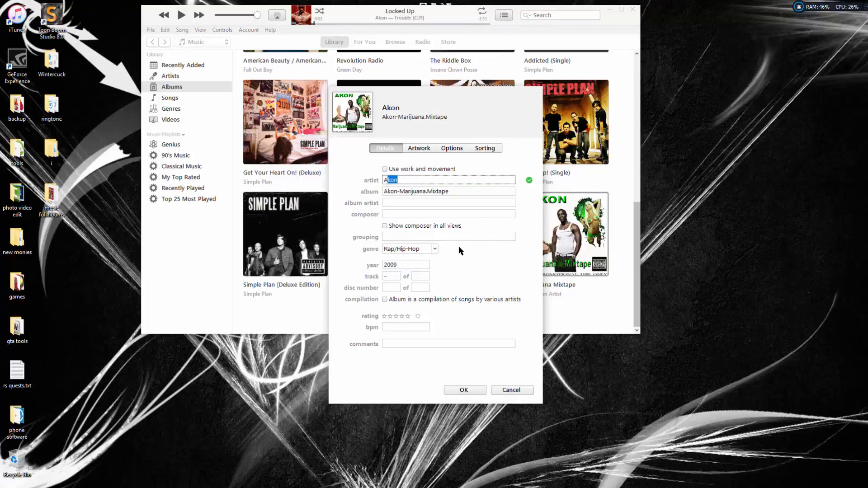
pyautogui.click(452, 177)
pyautogui.click(464, 389)
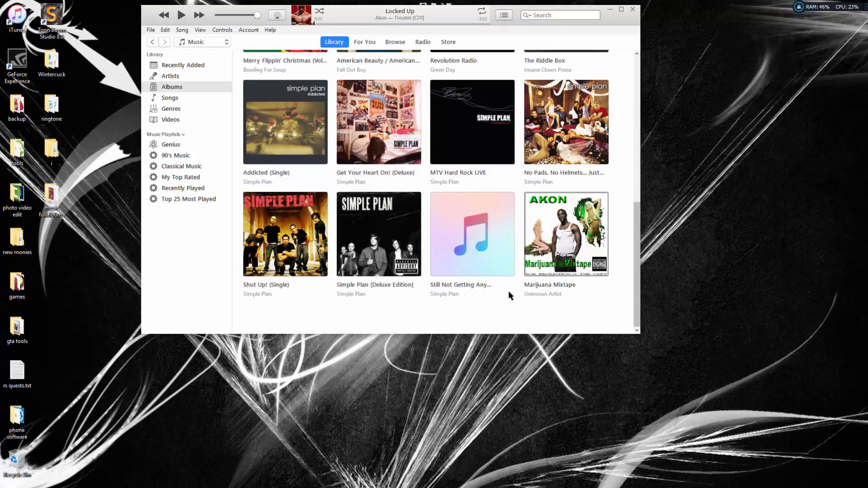
# Set the artist of the Marijuana Mixtape album by Unknown Artist, containing the song Overtime, to Akon
pyautogui.scroll(5, 330, 151)
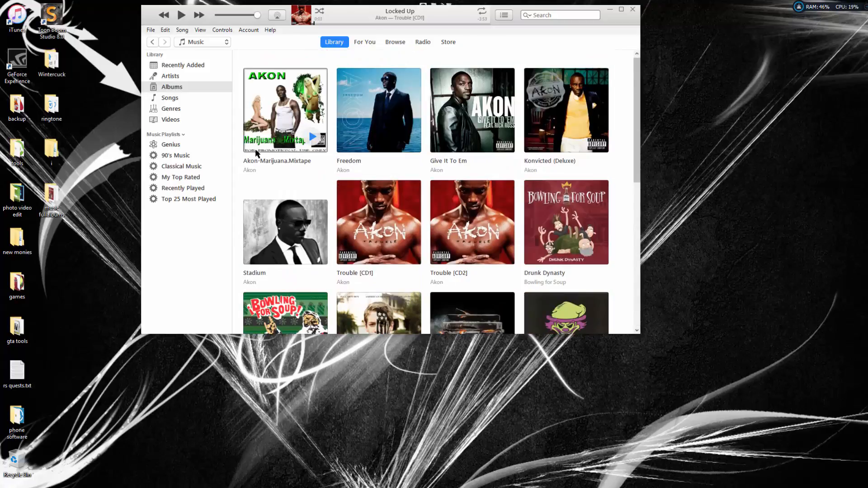
pyautogui.scroll(-5, 514, 243)
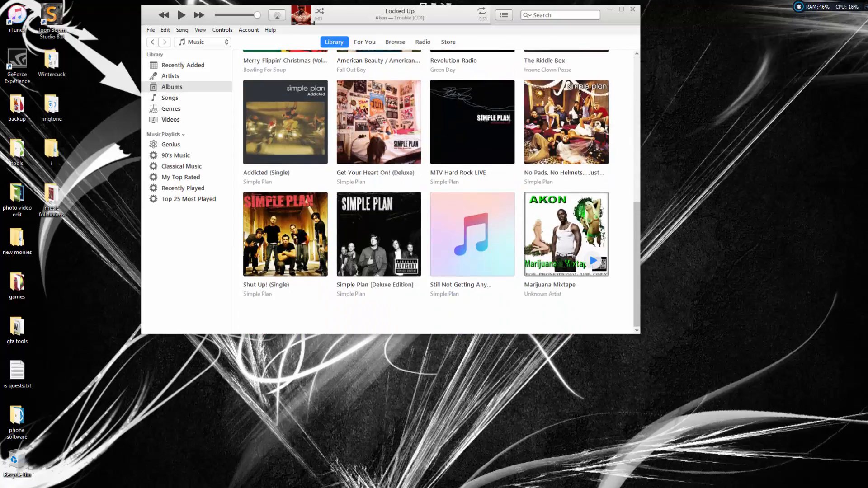
pyautogui.rightClick(558, 243)
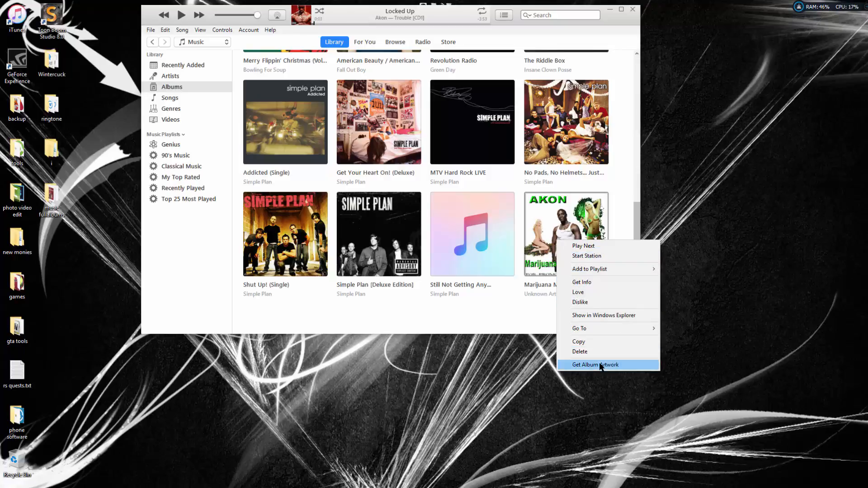
pyautogui.click(592, 282)
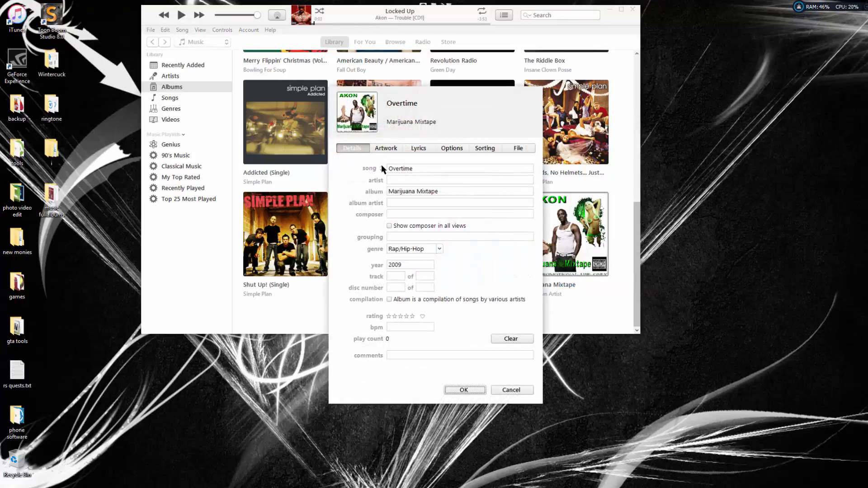
pyautogui.click(403, 180)
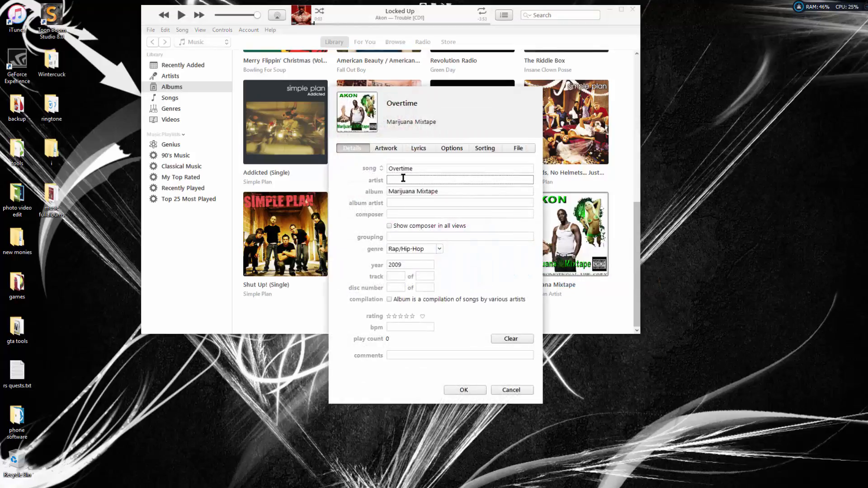
pyautogui.write('A')
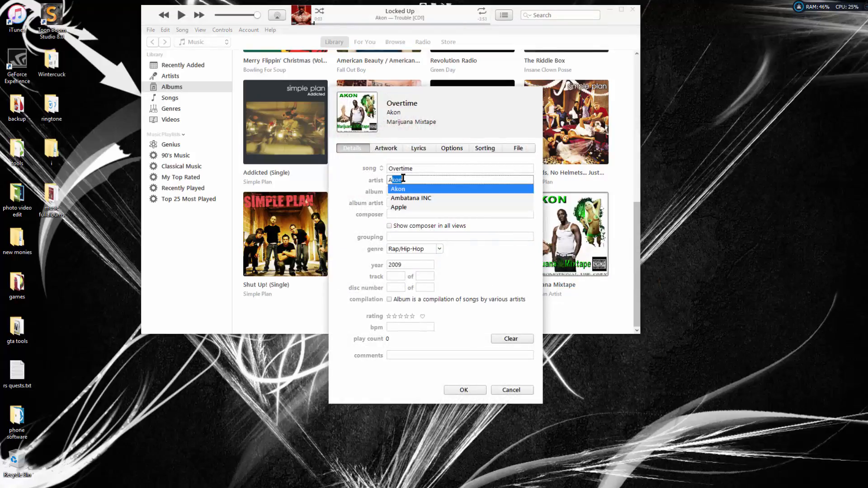
pyautogui.write('k')
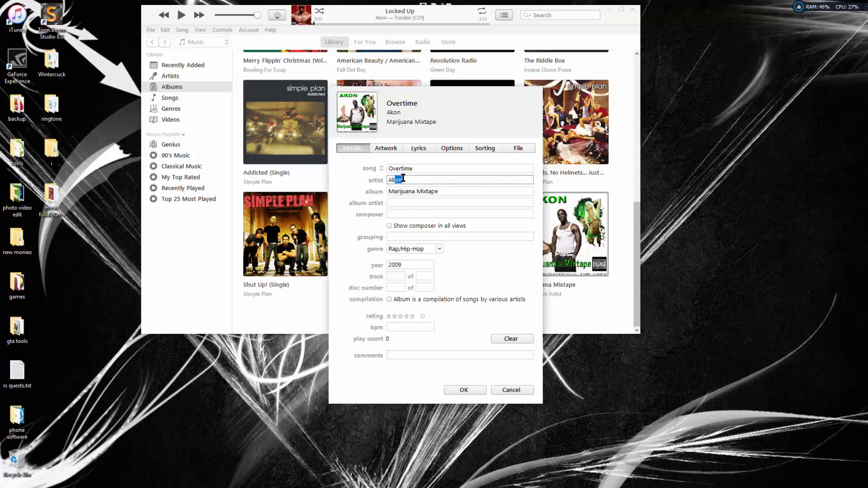
pyautogui.write('on')
pyautogui.click(462, 389)
# Rename the Akon-Marijuana.Mixtape album as Marijuana.Mixtape in its album info, removing the "Akon-" prefix
pyautogui.scroll(5, 377, 181)
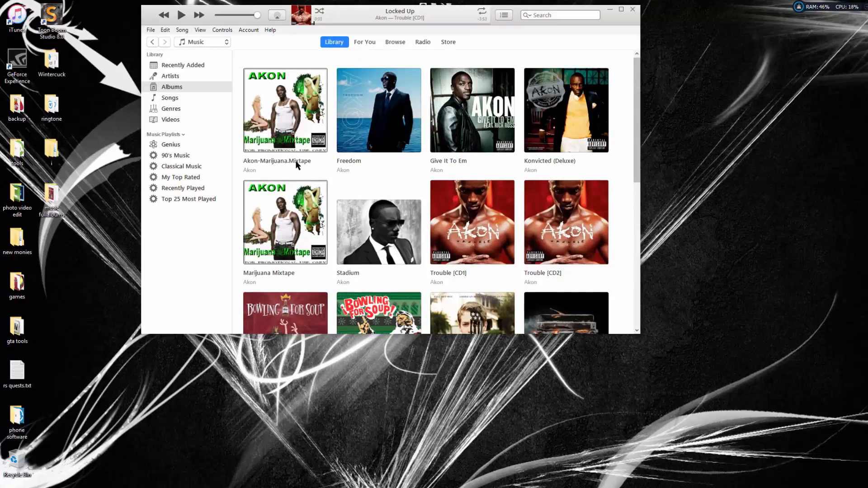
pyautogui.rightClick(289, 146)
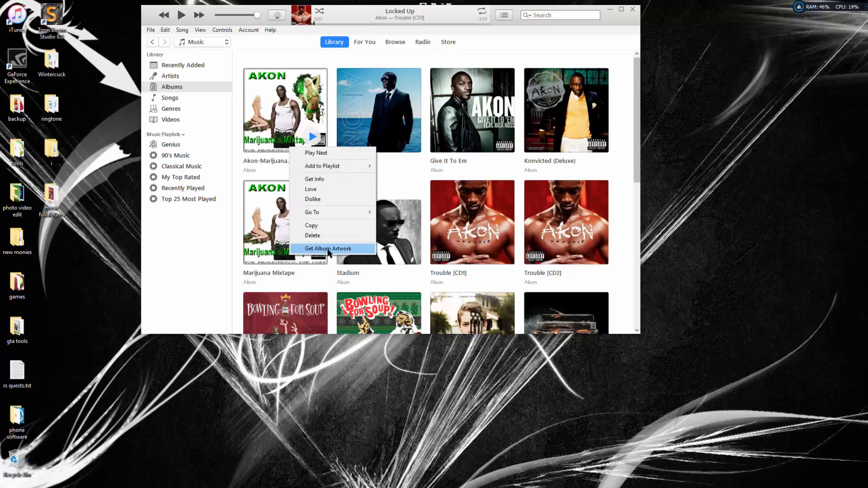
pyautogui.click(325, 179)
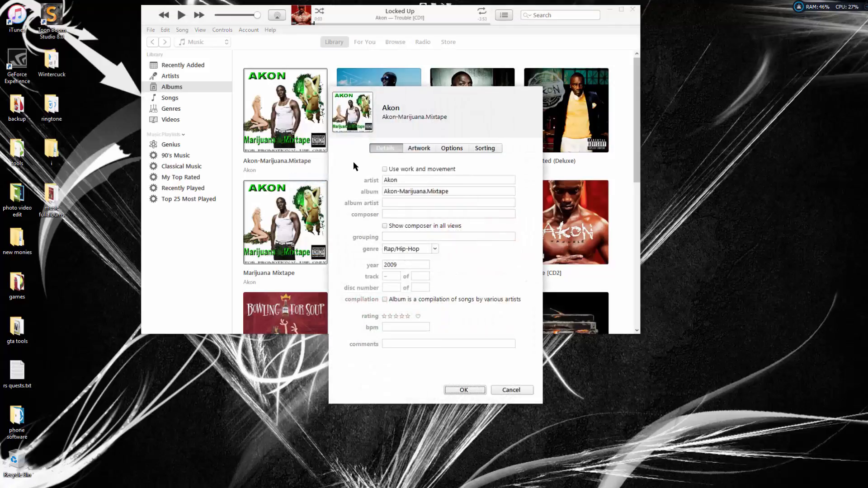
pyautogui.moveTo(403, 194); pyautogui.dragTo(345, 191)
pyautogui.click(404, 194)
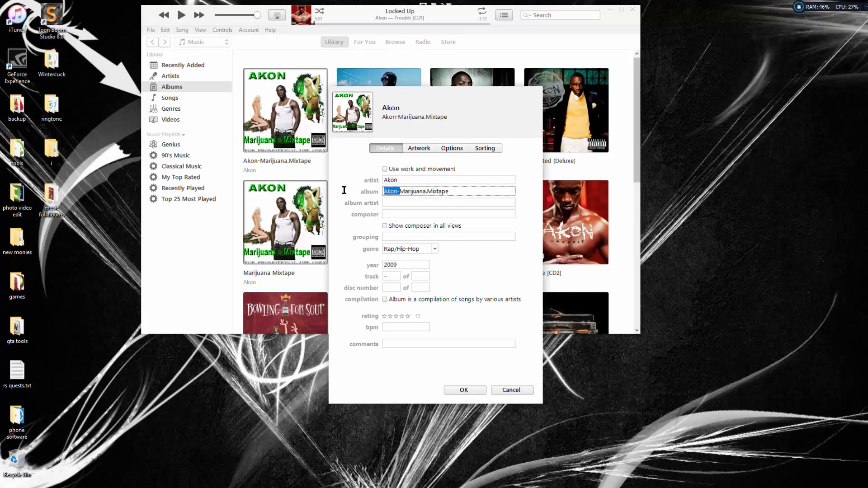
pyautogui.press('BackSpace')
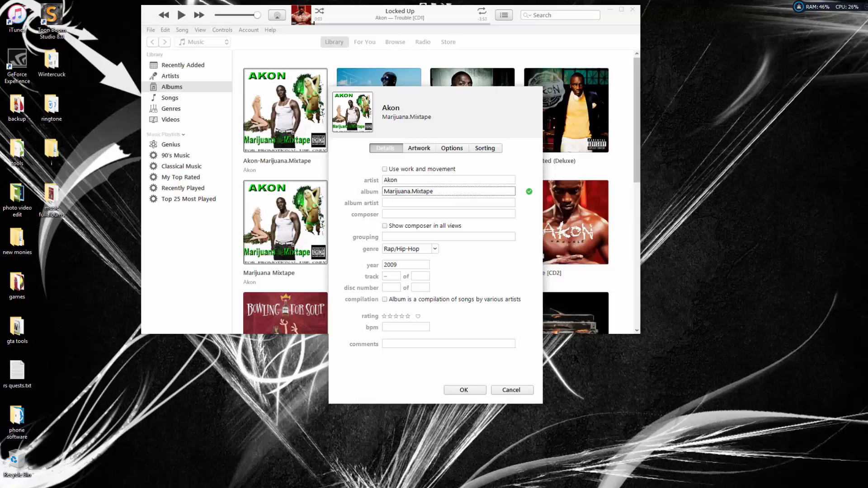
pyautogui.click(467, 388)
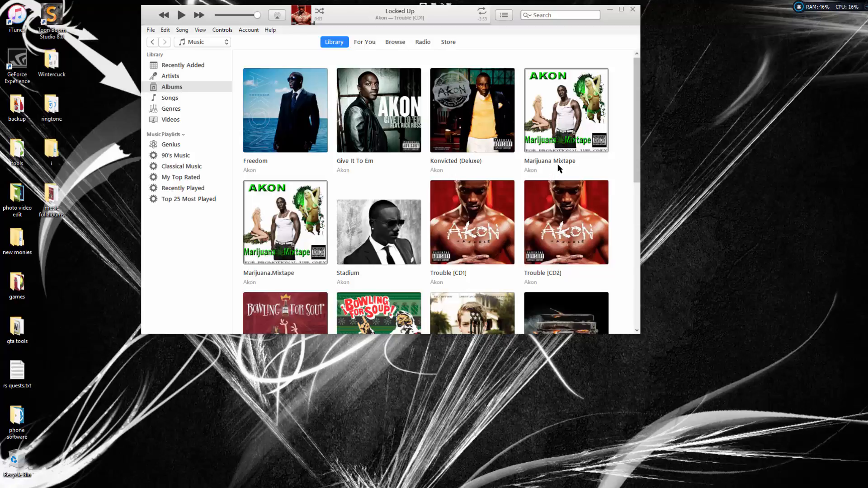
# Rename the Marijuana.Mixtape album as Marijuana Mixtape, with a space instead of the dot, and apply the change to all its items
pyautogui.click(273, 274)
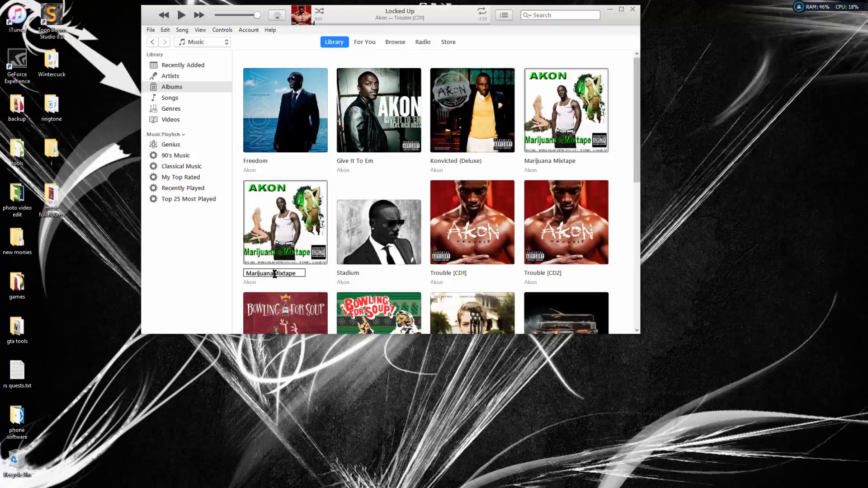
pyautogui.press('Return')
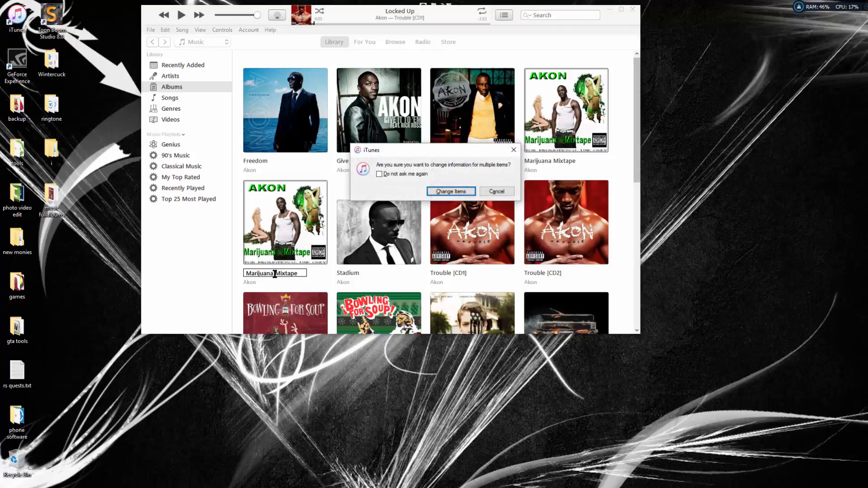
pyautogui.click(434, 192)
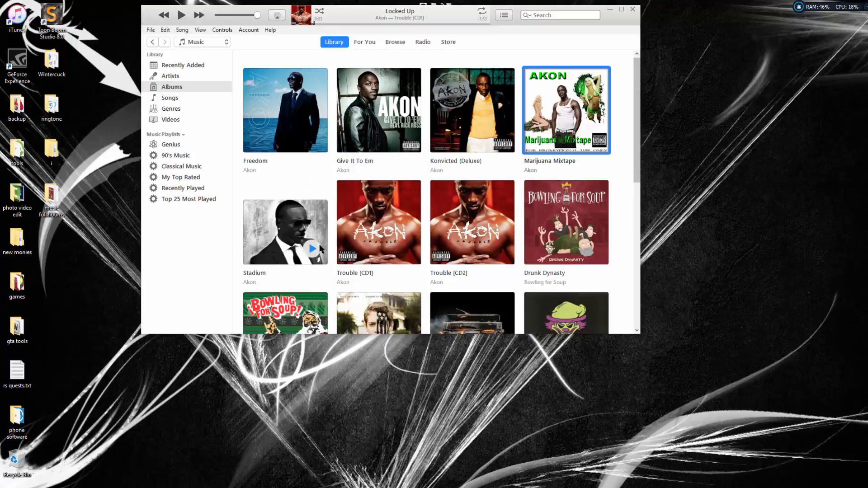
# Examine the Marijuana Mixtape album's track list and check the rest of the album library for stray duplicates
pyautogui.scroll(-5, 479, 196)
pyautogui.scroll(-2, 479, 196)
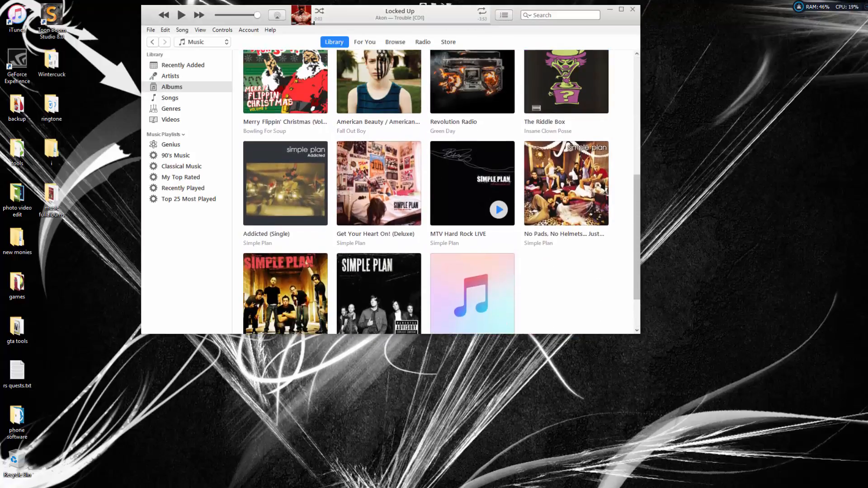
pyautogui.scroll(5, 526, 235)
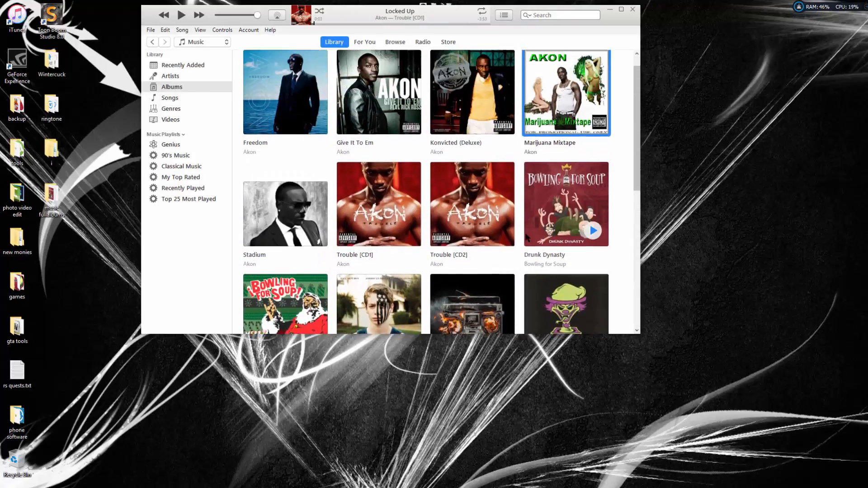
pyautogui.click(543, 174)
pyautogui.scroll(-11, 473, 222)
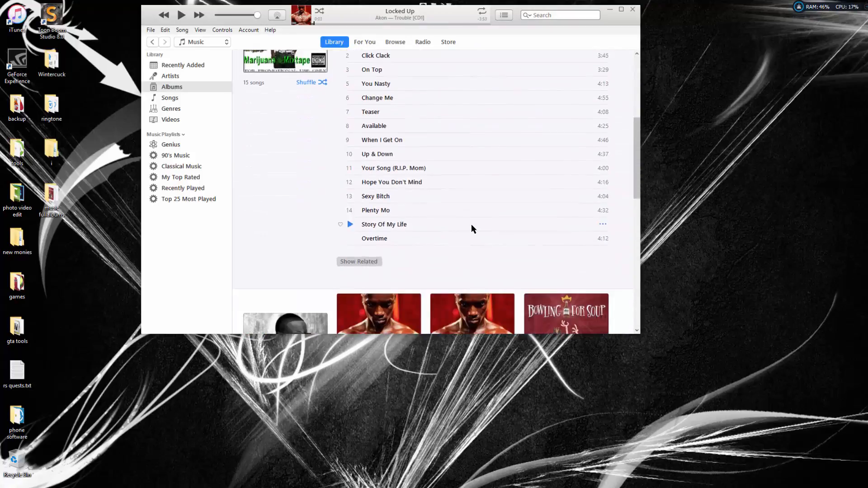
pyautogui.scroll(3, 471, 224)
pyautogui.scroll(1, 403, 267)
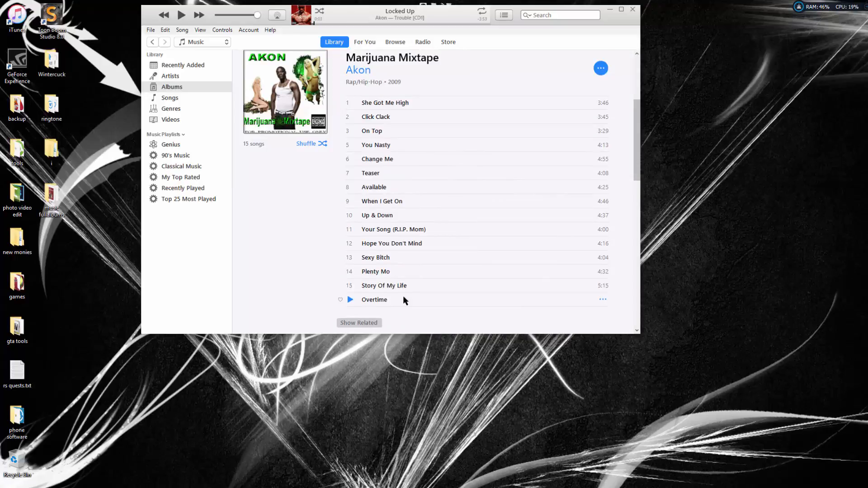
pyautogui.scroll(2, 413, 280)
pyautogui.scroll(1, 414, 186)
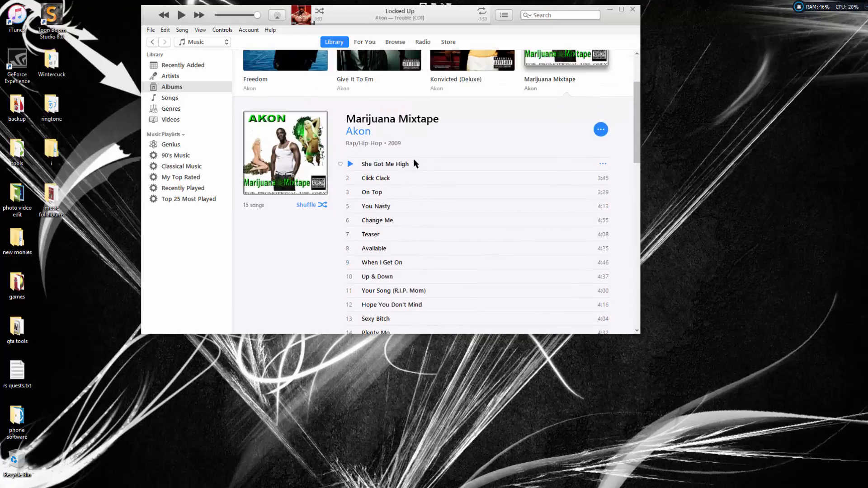
pyautogui.scroll(-3, 411, 199)
pyautogui.scroll(5, 384, 246)
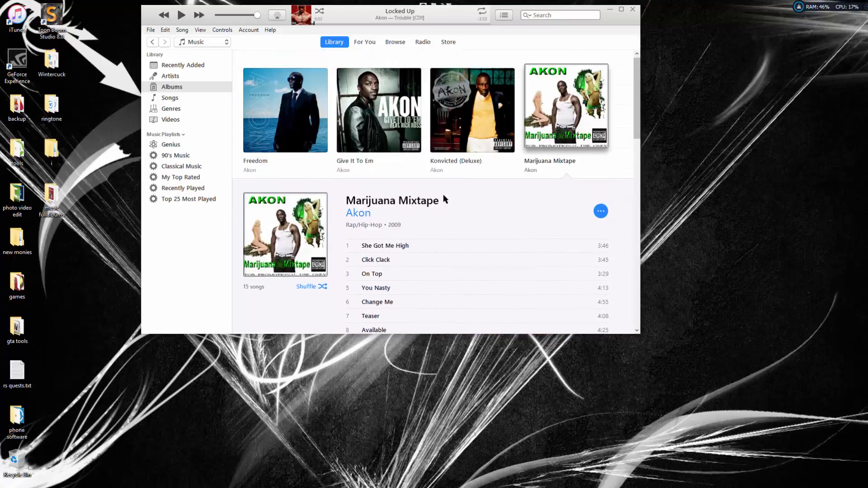
pyautogui.click(577, 117)
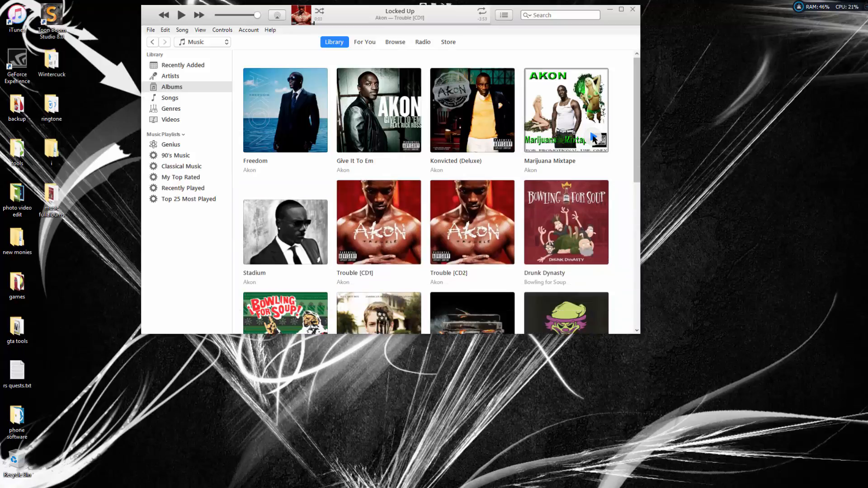
pyautogui.scroll(-1, 633, 157)
pyautogui.scroll(-5, 622, 174)
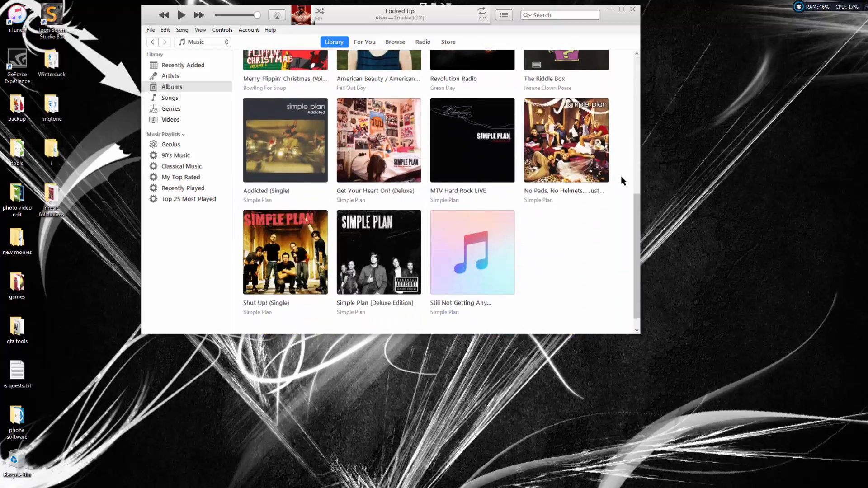
pyautogui.scroll(5, 617, 226)
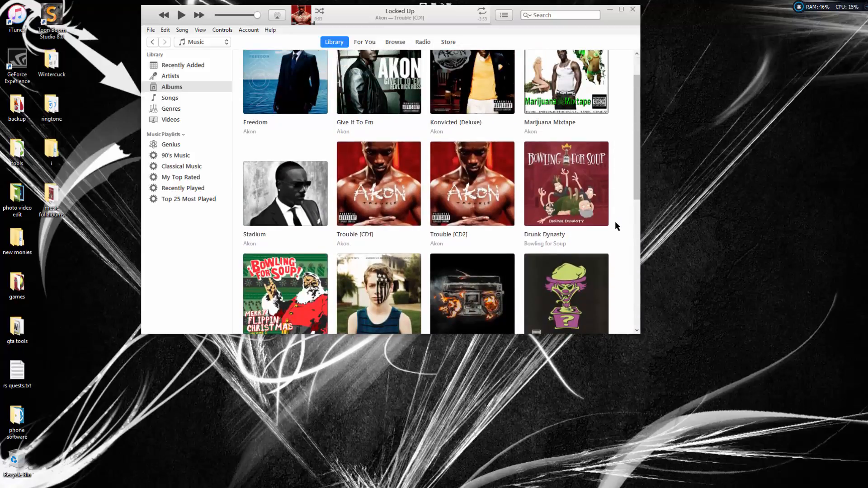